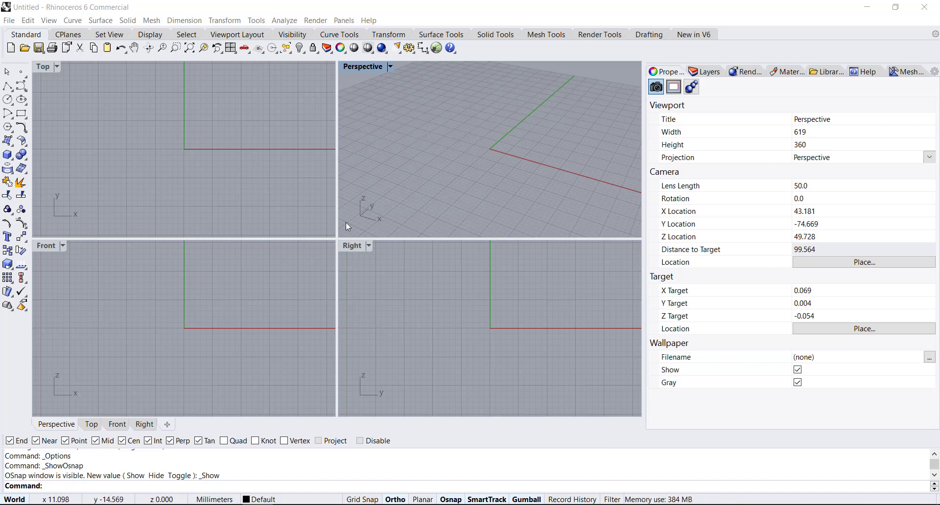
Maximize the Top viewport, inspect its grid around the origin, and restore the four-viewport layout.
{"action": "double_click", "coordinate": [51, 67]}
{"action": "right_click_drag", "start_coordinate": [437, 260], "coordinate": [300, 220]}
{"action": "scroll", "coordinate": [322, 207], "scroll_direction": "up", "scroll_amount": 4}
{"action": "scroll", "coordinate": [296, 214], "scroll_direction": "up", "scroll_amount": 4}
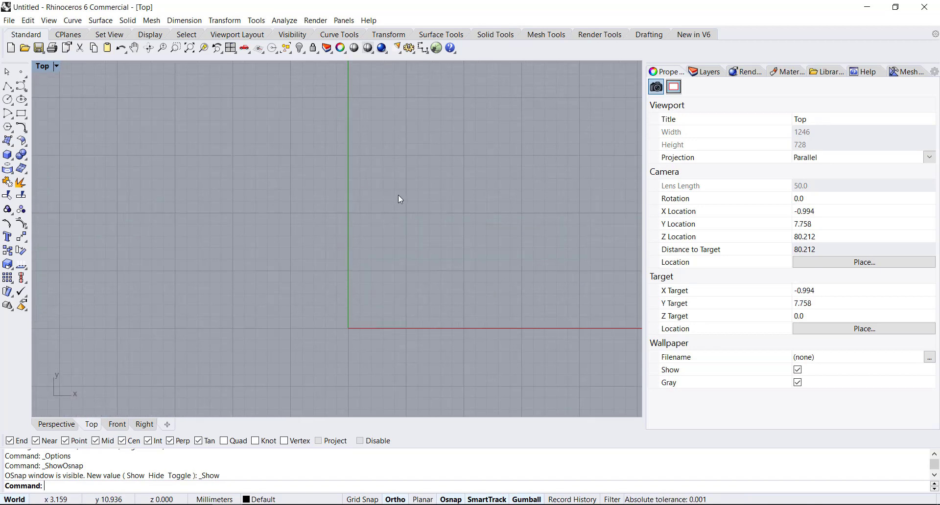
{"action": "scroll", "coordinate": [394, 192], "scroll_direction": "down", "scroll_amount": 12}
{"action": "double_click", "coordinate": [45, 69]}
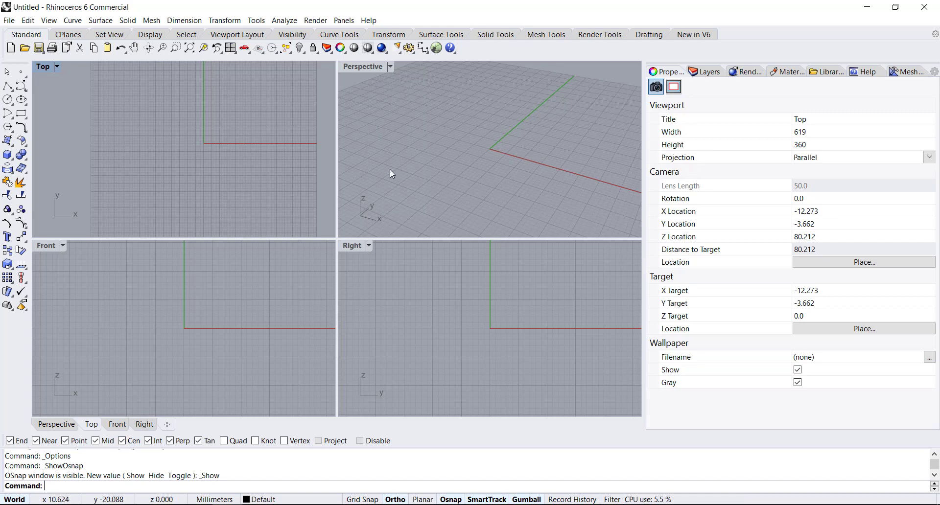
Switch the Perspective viewport through the world Top, Front and Right views and back to Perspective.
{"action": "left_click", "coordinate": [250, 52]}
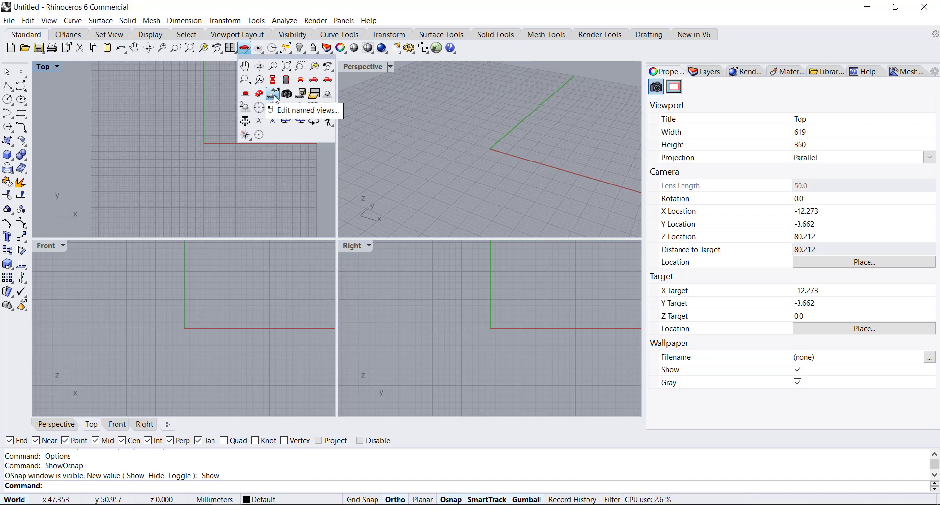
{"action": "left_click", "coordinate": [421, 136]}
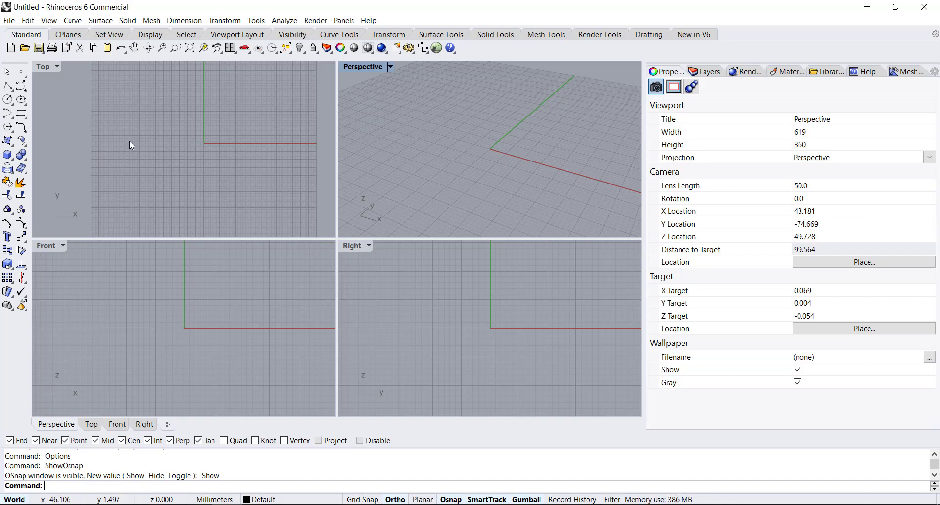
{"action": "key", "text": "ctrl+F1"}
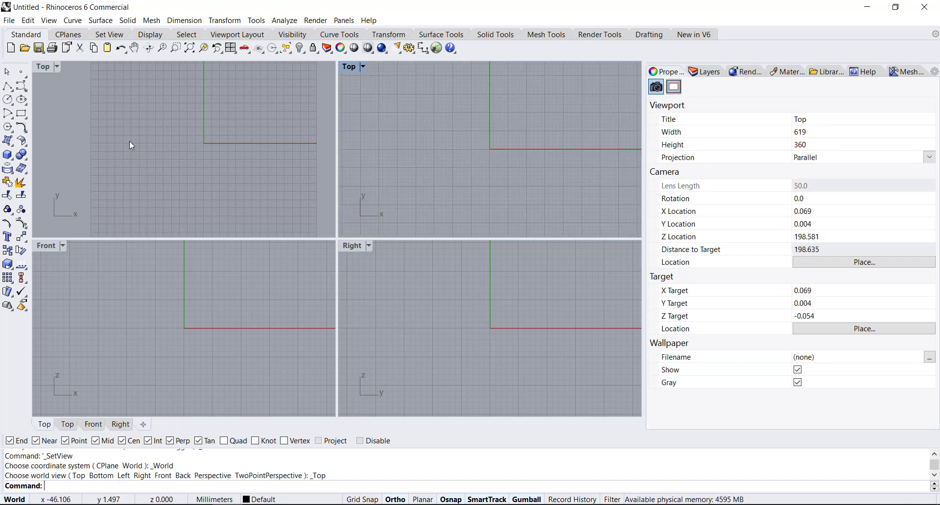
{"action": "key", "text": "ctrl+F2"}
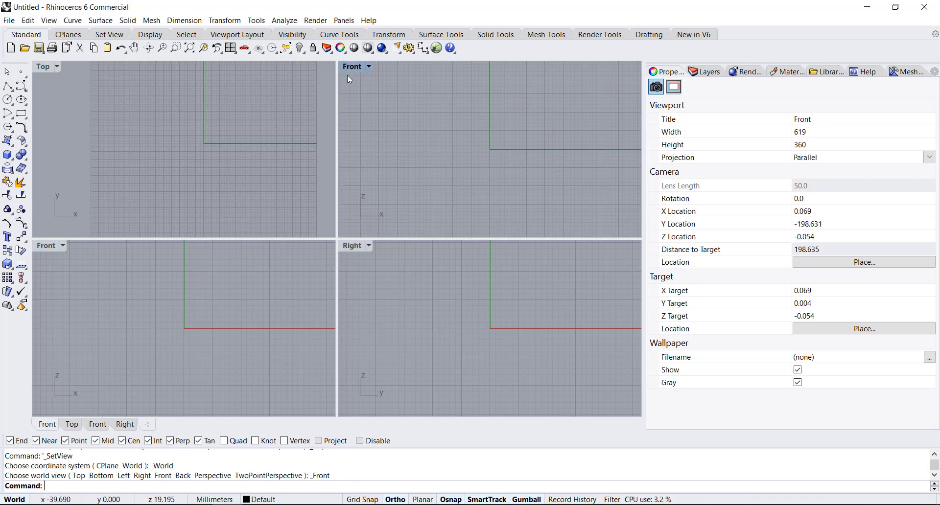
{"action": "key", "text": "ctrl+shift+r"}
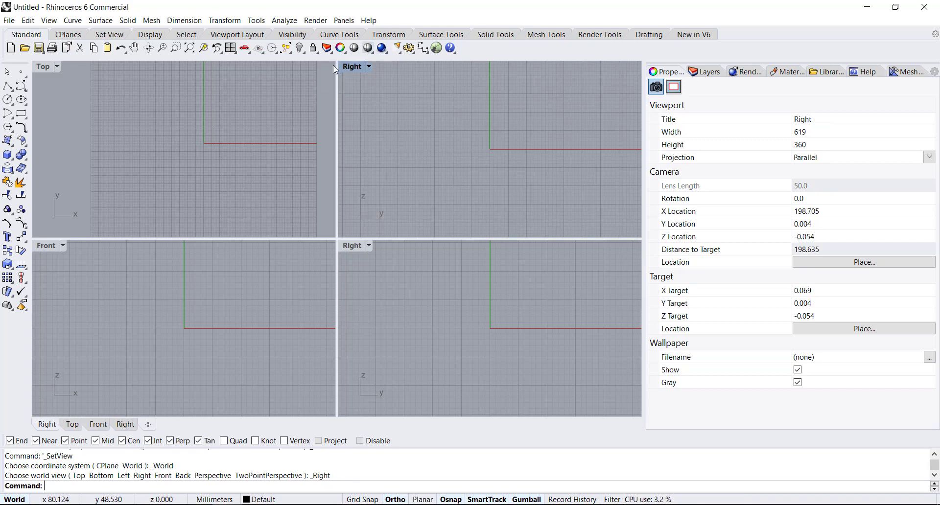
{"action": "key", "text": "ctrl+shift+p"}
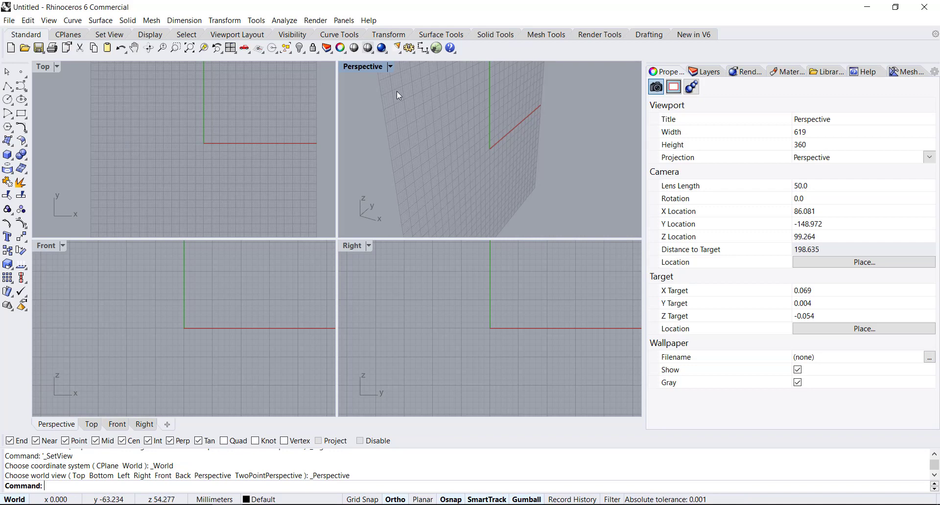
Cycle the maximized Perspective viewport through Top, Front, Right and Left views, restoring the four-viewport layout and the Perspective view.
{"action": "double_click", "coordinate": [372, 67]}
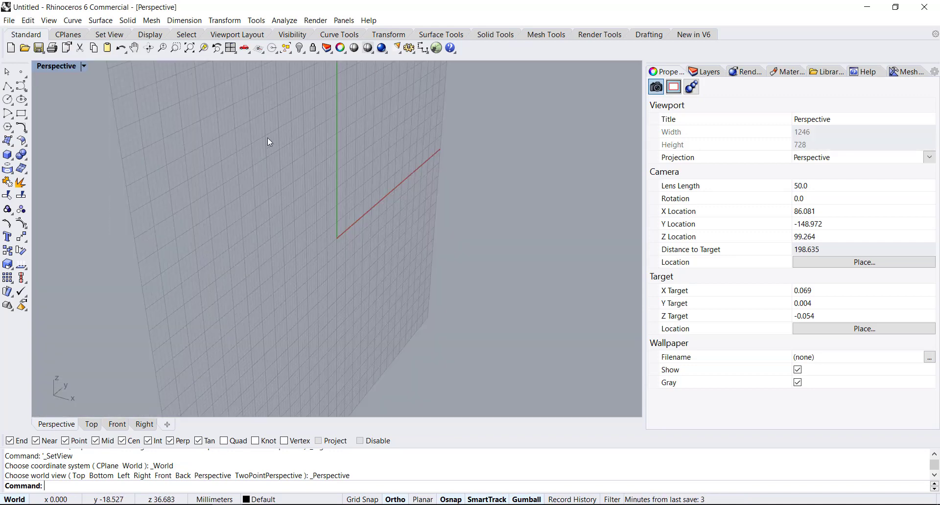
{"action": "key", "text": "ctrl+shift+t"}
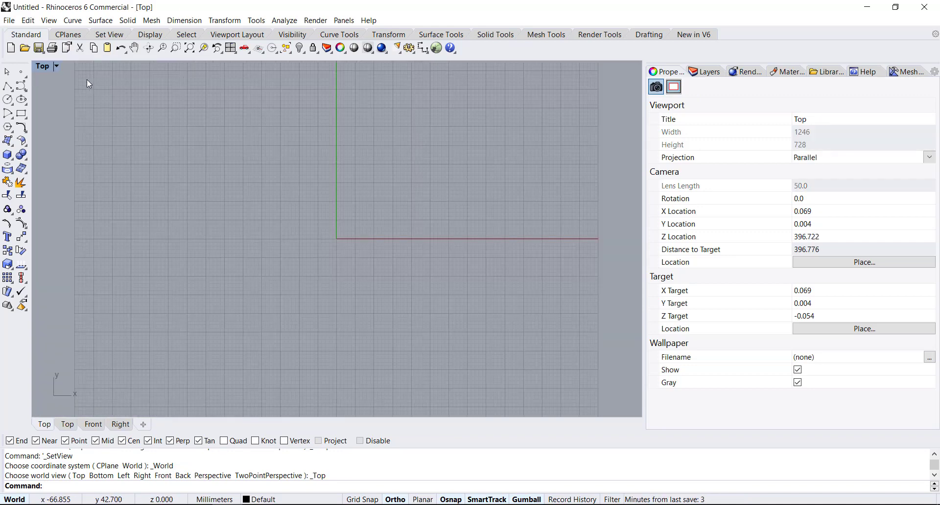
{"action": "key", "text": "ctrl+shift+f"}
{"action": "key", "text": "ctrl+shift+r"}
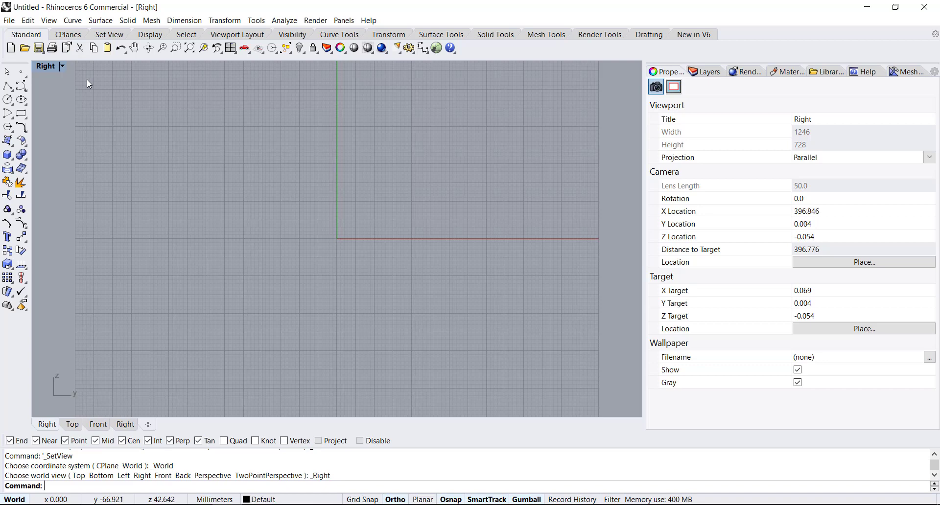
{"action": "key", "text": "ctrl+shift+p"}
{"action": "key", "text": "ctrl+shift+l"}
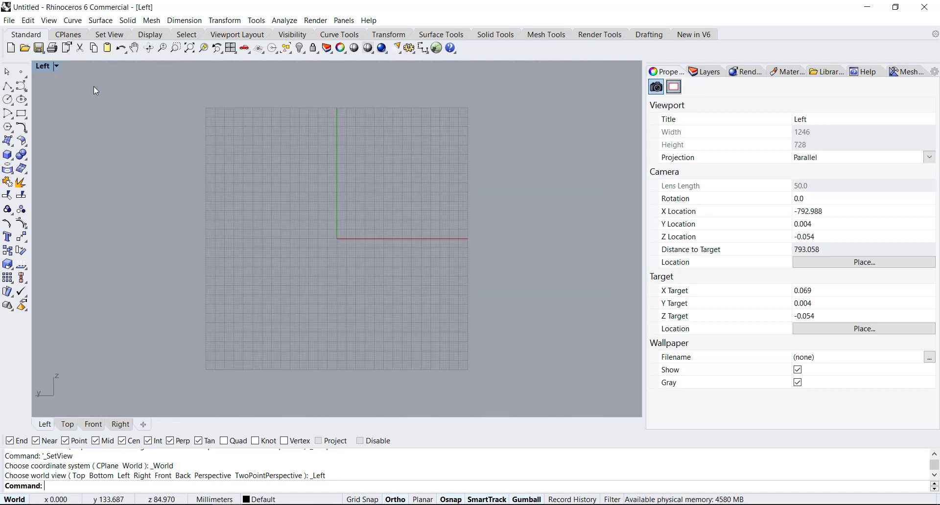
{"action": "double_click", "coordinate": [53, 66]}
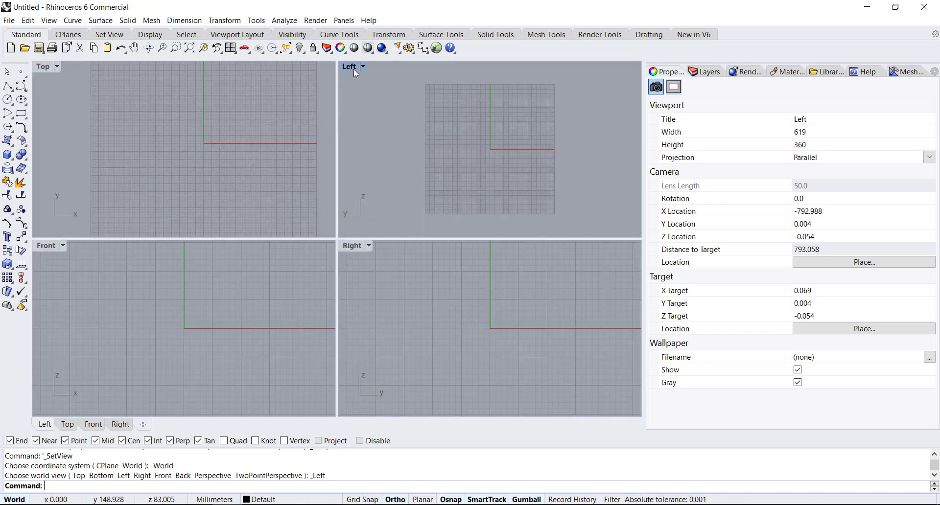
{"action": "key", "text": "ctrl+F4"}
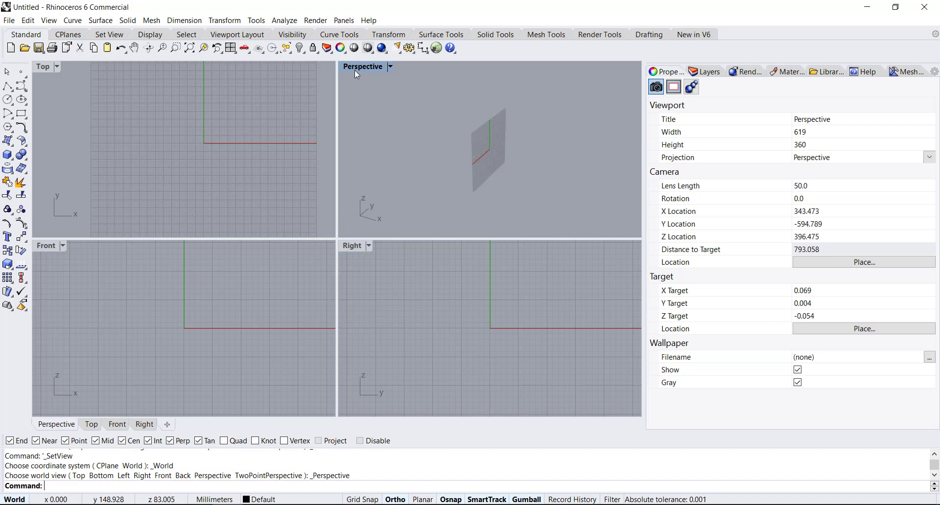
{"action": "left_click", "coordinate": [313, 134]}
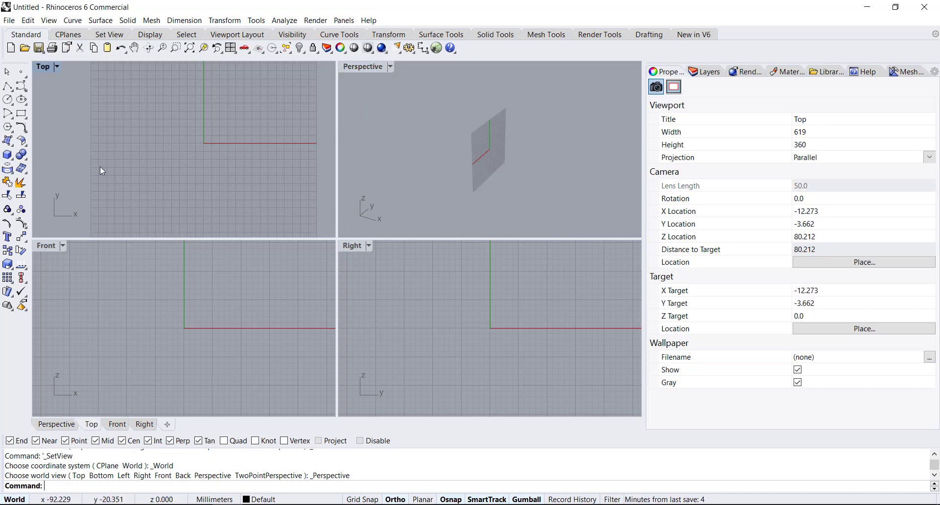
Inspect the command macro behind the Top view button in the Button Editor and close it without changes.
{"action": "left_click", "coordinate": [248, 51]}
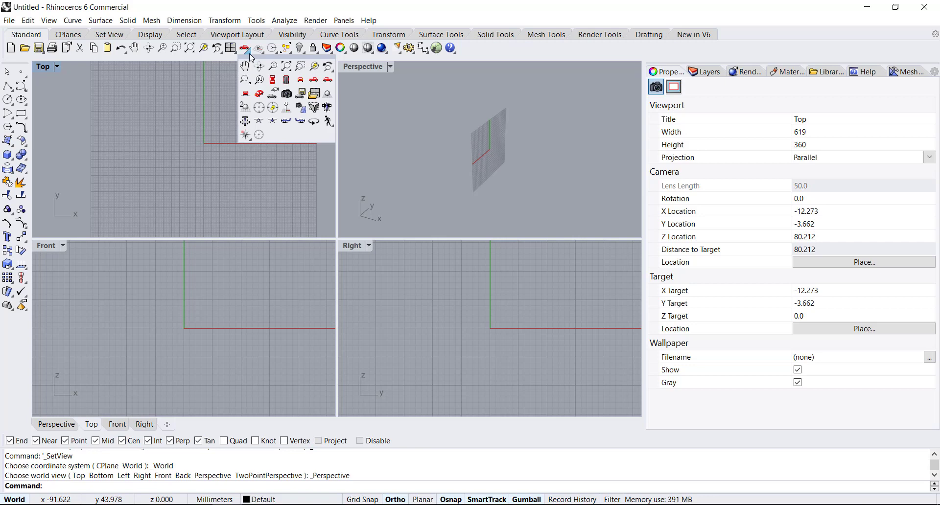
{"action": "right_click", "coordinate": [274, 84], "text": "shift"}
{"action": "left_click_drag", "start_coordinate": [351, 253], "coordinate": [276, 264]}
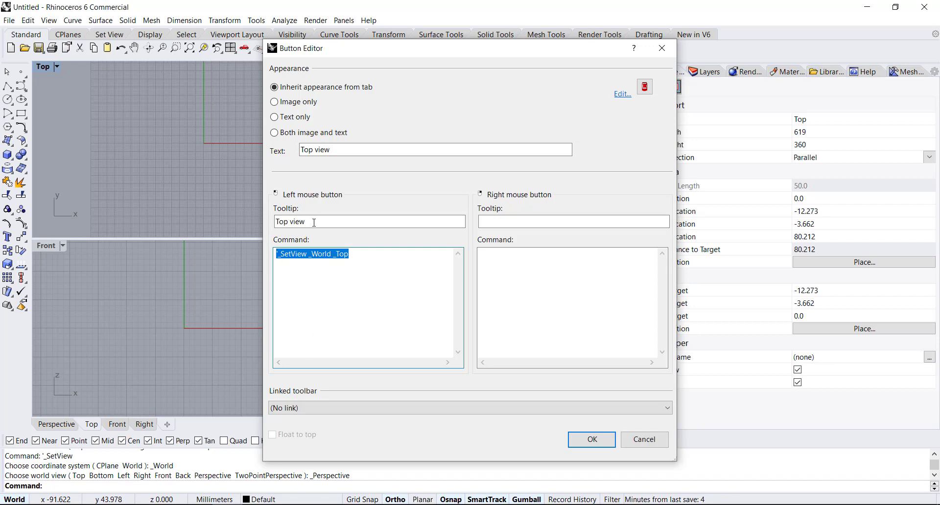
{"action": "left_click", "coordinate": [662, 48]}
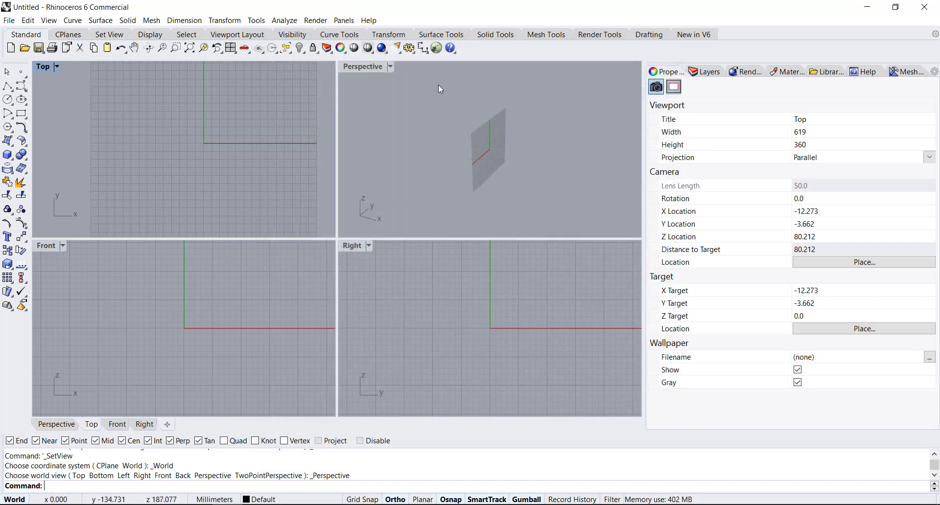
Review the command aliases and the keyboard shortcut macros for the view commands in Rhino Options.
{"action": "left_click", "coordinate": [409, 48]}
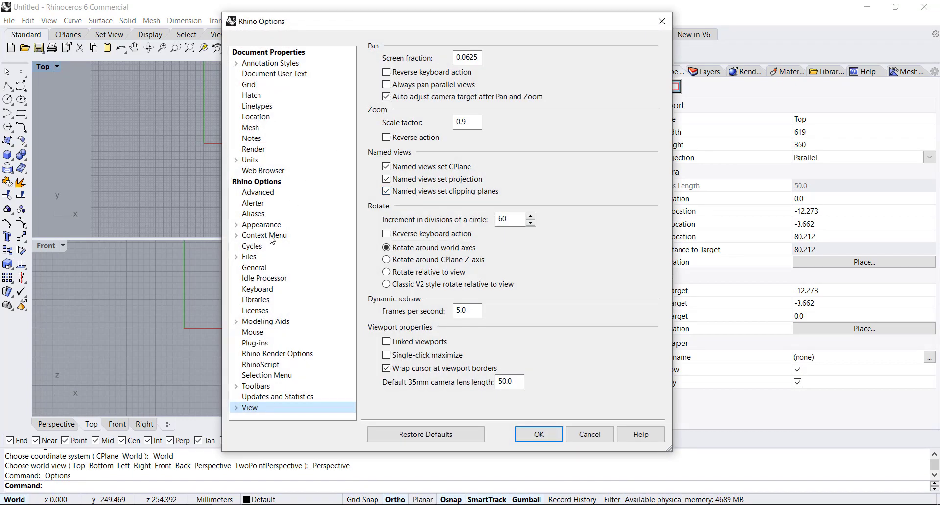
{"action": "left_click", "coordinate": [255, 214]}
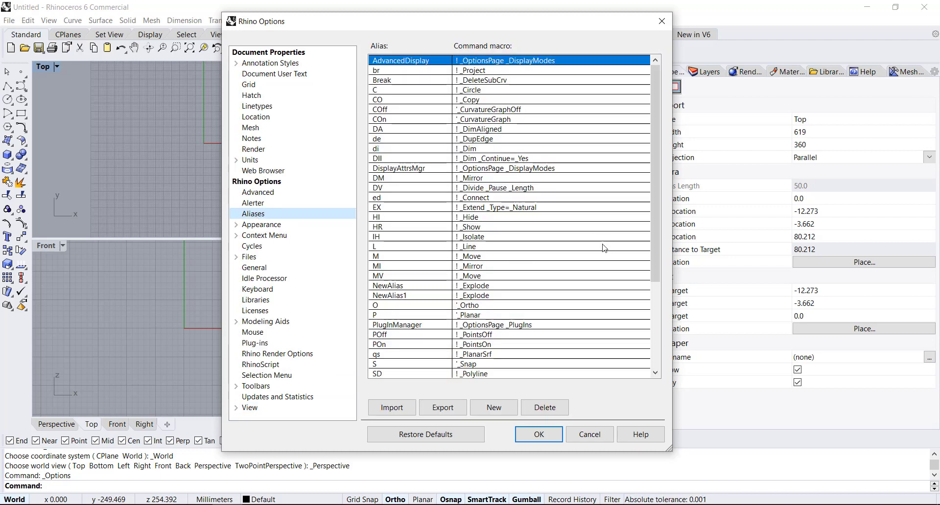
{"action": "scroll", "coordinate": [604, 248], "scroll_direction": "down", "scroll_amount": 5}
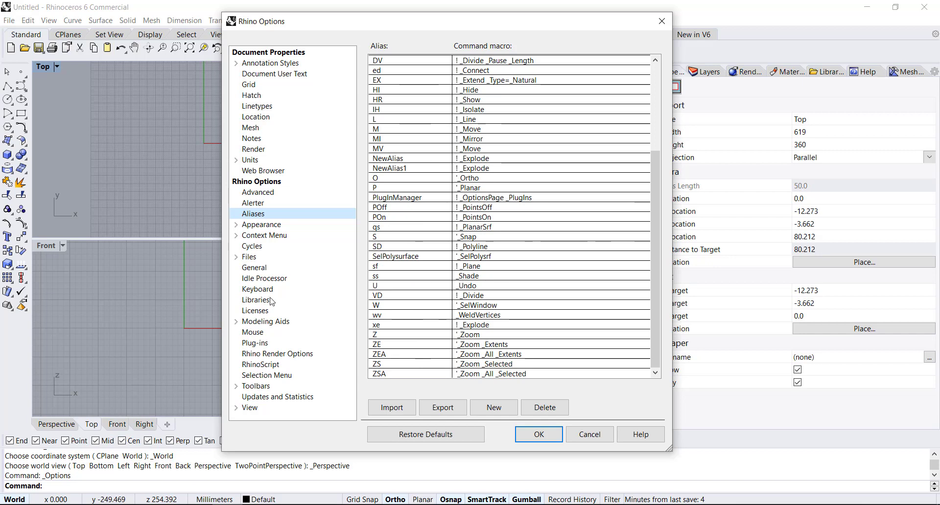
{"action": "left_click", "coordinate": [258, 289]}
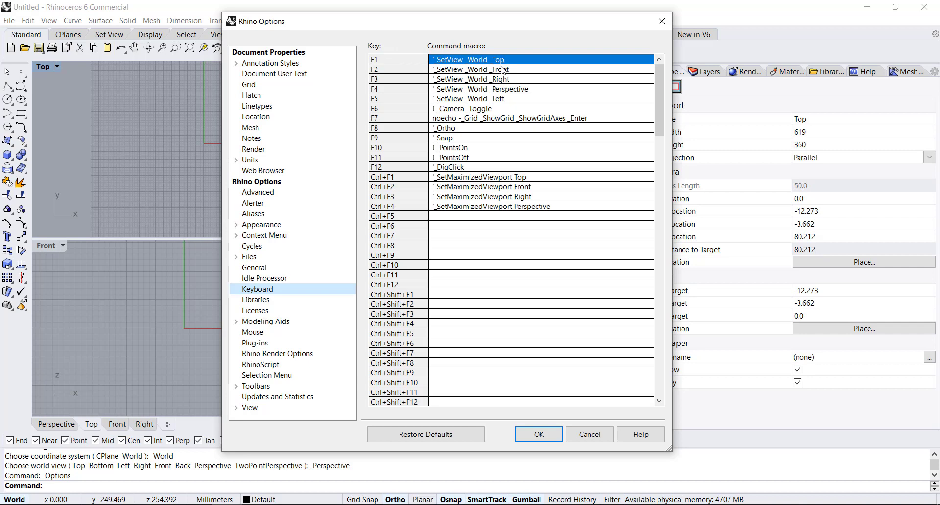
{"action": "left_click", "coordinate": [539, 434]}
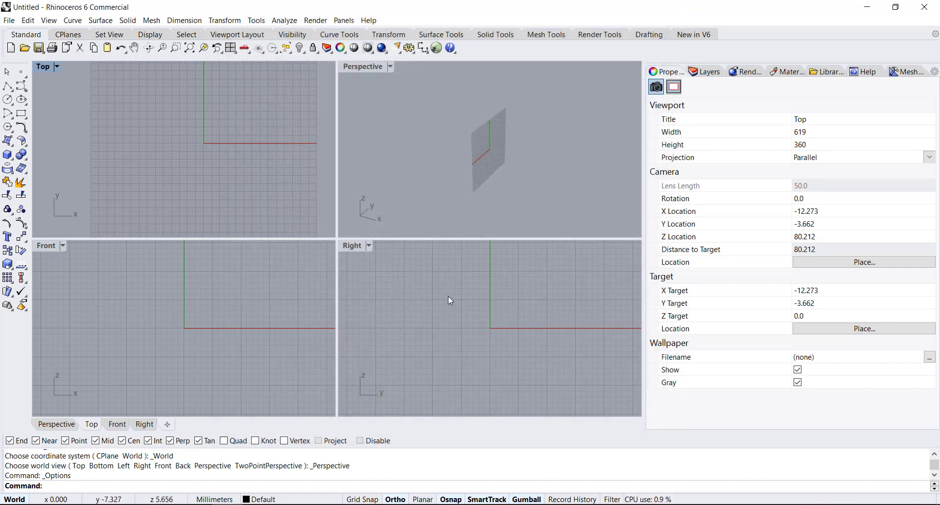
Maximize the Perspective viewport and cycle it through the world Top and Front views back to Perspective.
{"action": "left_click", "coordinate": [448, 296]}
{"action": "left_click", "coordinate": [274, 168]}
{"action": "scroll", "coordinate": [204, 130], "scroll_direction": "down", "scroll_amount": 3}
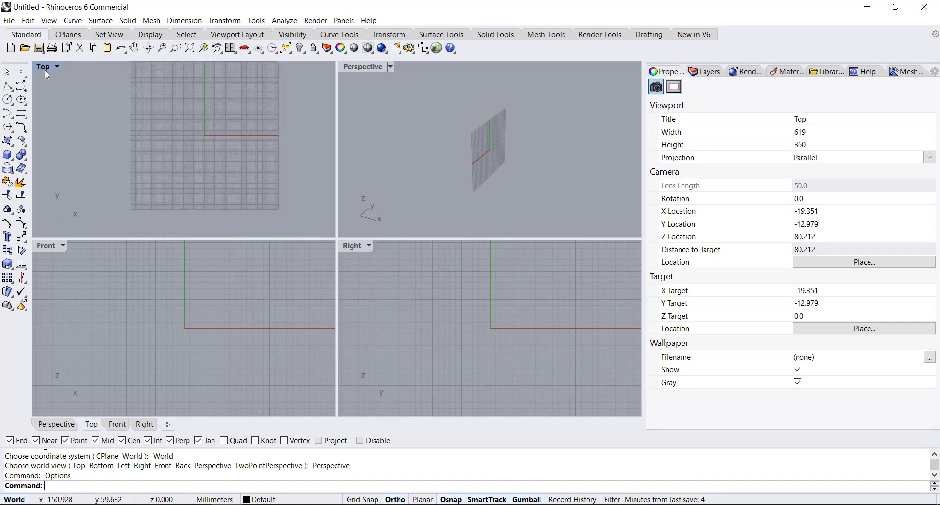
{"action": "double_click", "coordinate": [349, 69]}
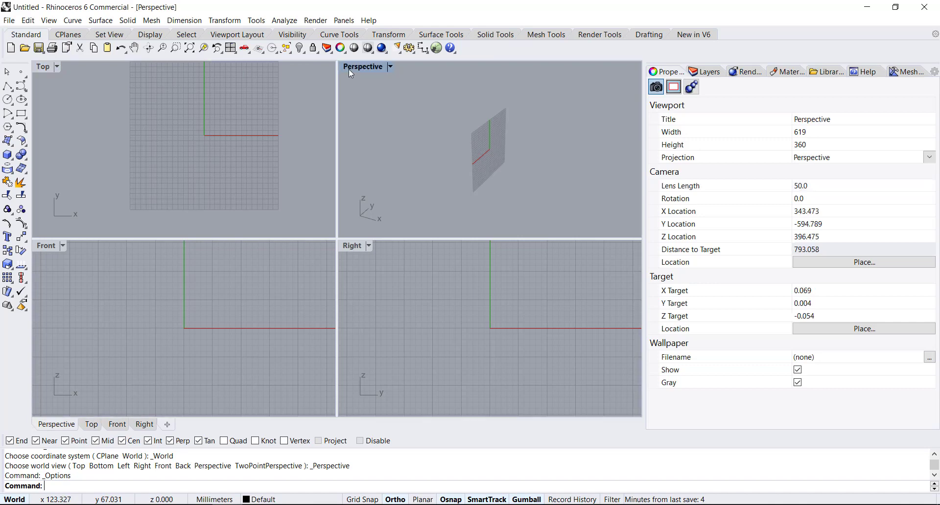
{"action": "key", "text": "F1"}
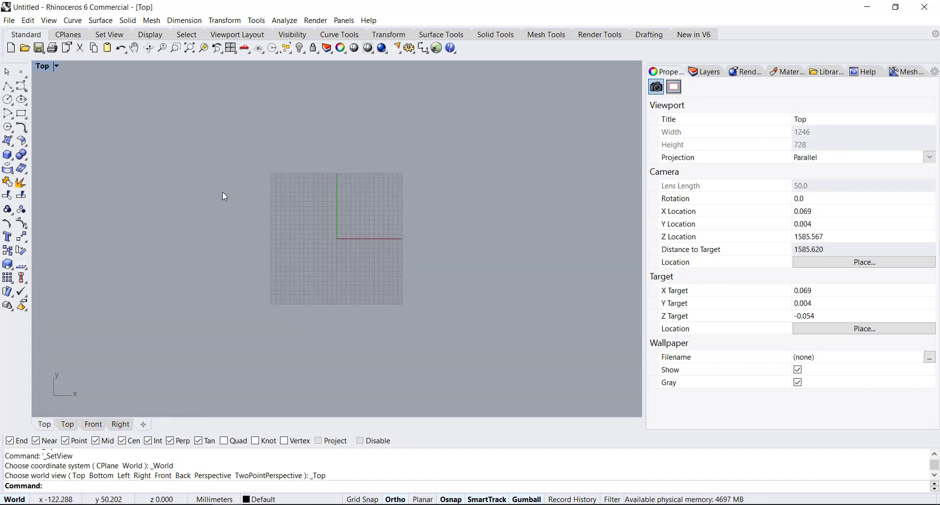
{"action": "key", "text": "ctrl+F2"}
{"action": "key", "text": "ctrl+F1"}
{"action": "key", "text": "ctrl+F4"}
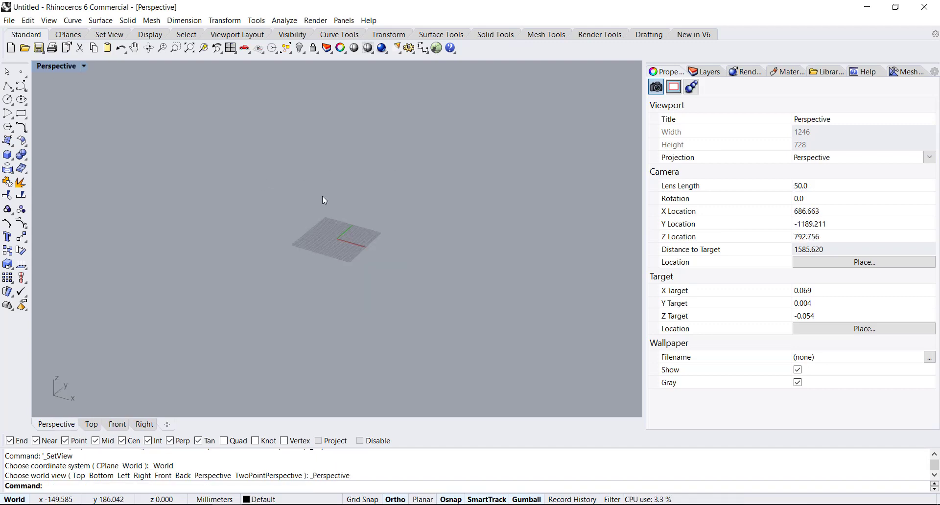
Set the maximized Perspective viewport to the world Top view, framed around the origin.
{"action": "scroll", "coordinate": [322, 203], "scroll_direction": "up", "scroll_amount": 5}
{"action": "scroll", "coordinate": [349, 283], "scroll_direction": "up", "scroll_amount": 2}
{"action": "right_click_drag", "start_coordinate": [383, 311], "coordinate": [420, 379]}
{"action": "scroll", "coordinate": [410, 278], "scroll_direction": "up", "scroll_amount": 8}
{"action": "right_click_drag", "start_coordinate": [372, 251], "coordinate": [418, 315]}
{"action": "scroll", "coordinate": [369, 278], "scroll_direction": "down", "scroll_amount": 8}
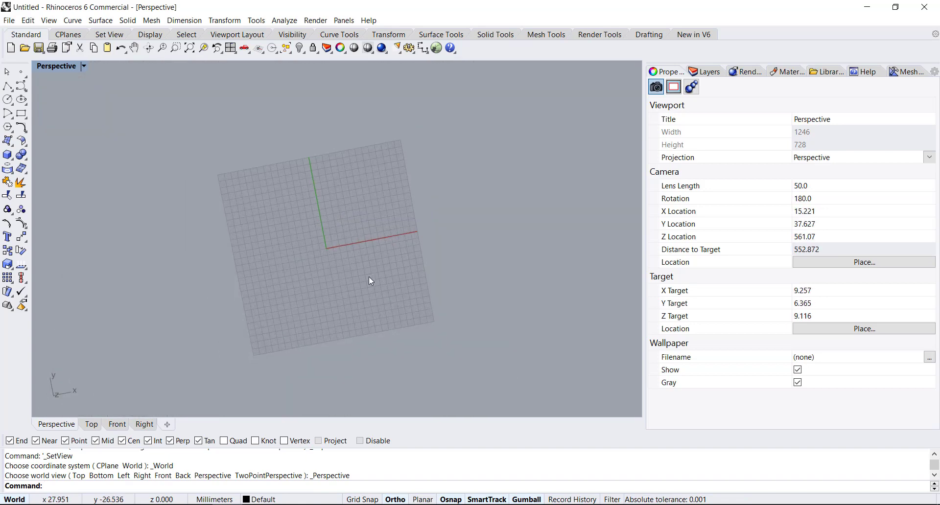
{"action": "right_click_drag", "start_coordinate": [369, 277], "coordinate": [287, 259]}
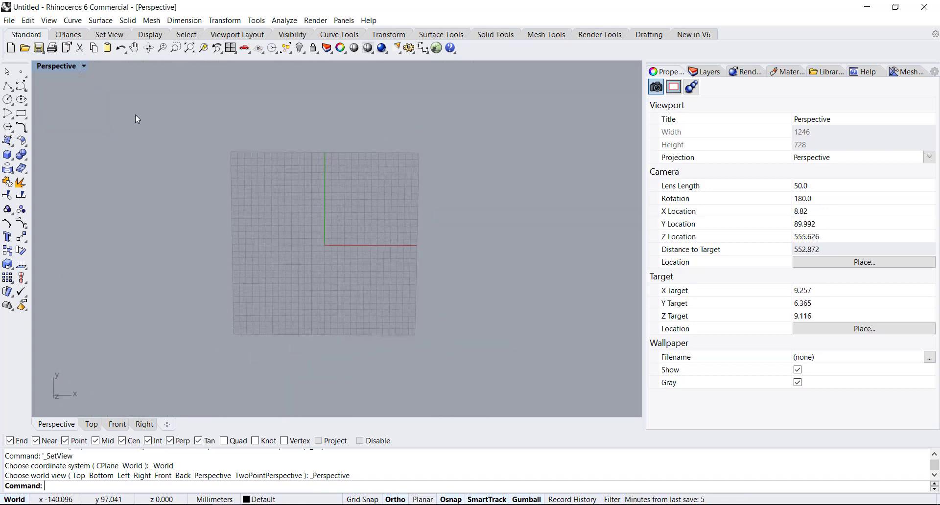
{"action": "left_click", "coordinate": [136, 115]}
{"action": "scroll", "coordinate": [368, 248], "scroll_direction": "up", "scroll_amount": 6}
{"action": "scroll", "coordinate": [364, 247], "scroll_direction": "down", "scroll_amount": 2}
{"action": "scroll", "coordinate": [341, 239], "scroll_direction": "up", "scroll_amount": 2}
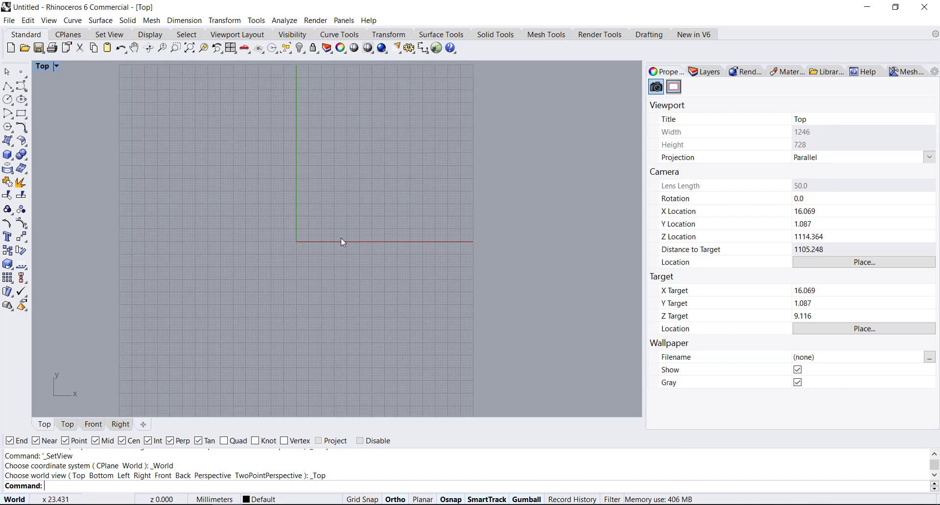
Draw a corner-to-corner rectangle about 33 mm high around the origin in the Top view.
{"action": "left_click", "coordinate": [21, 114]}
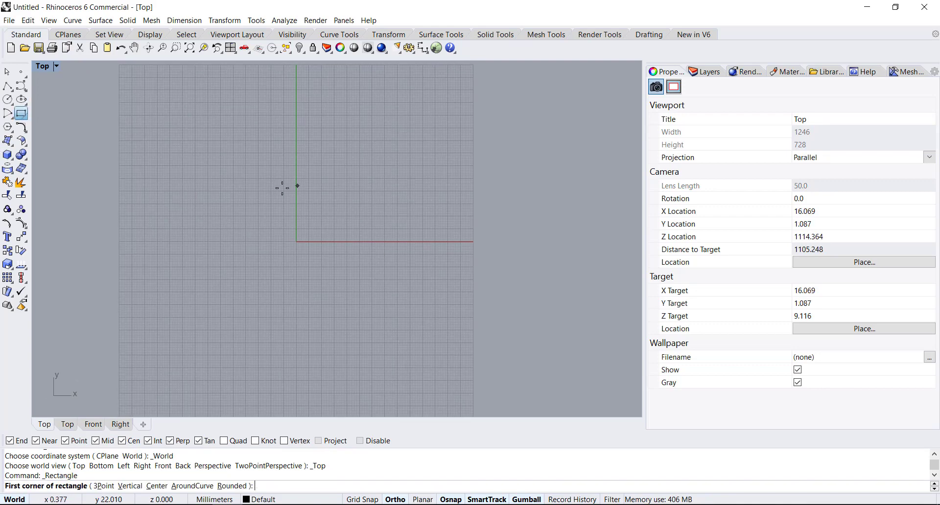
{"action": "left_click", "coordinate": [233, 174]}
{"action": "left_click", "coordinate": [362, 259]}
{"action": "scroll", "coordinate": [251, 211], "scroll_direction": "up", "scroll_amount": 3}
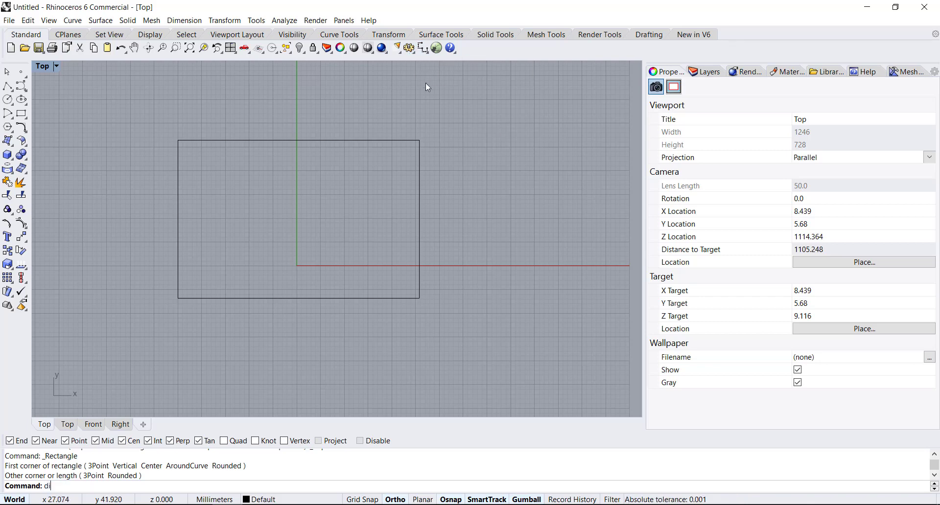
Dimension the rectangle's right vertical edge, placing the dimension line just outside the rectangle.
{"action": "type", "text": "di"}
{"action": "key", "text": "Return"}
{"action": "left_click", "coordinate": [419, 140]}
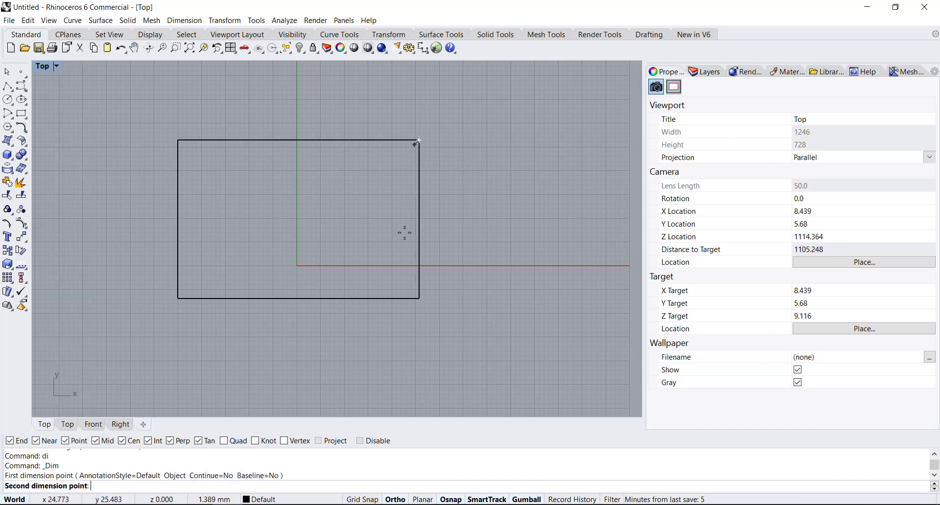
{"action": "left_click", "coordinate": [419, 298]}
{"action": "scroll", "coordinate": [439, 231], "scroll_direction": "up", "scroll_amount": 5}
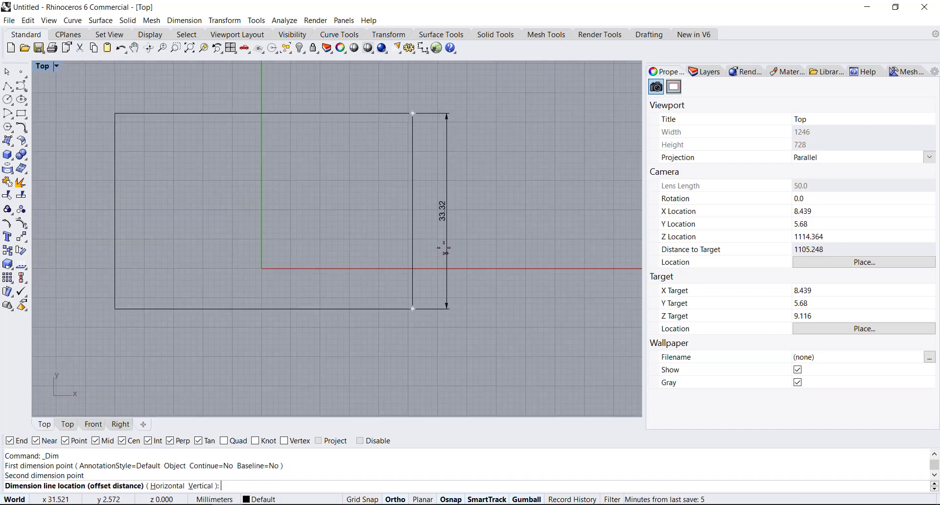
{"action": "left_click", "coordinate": [428, 199]}
{"action": "scroll", "coordinate": [430, 198], "scroll_direction": "up", "scroll_amount": 5}
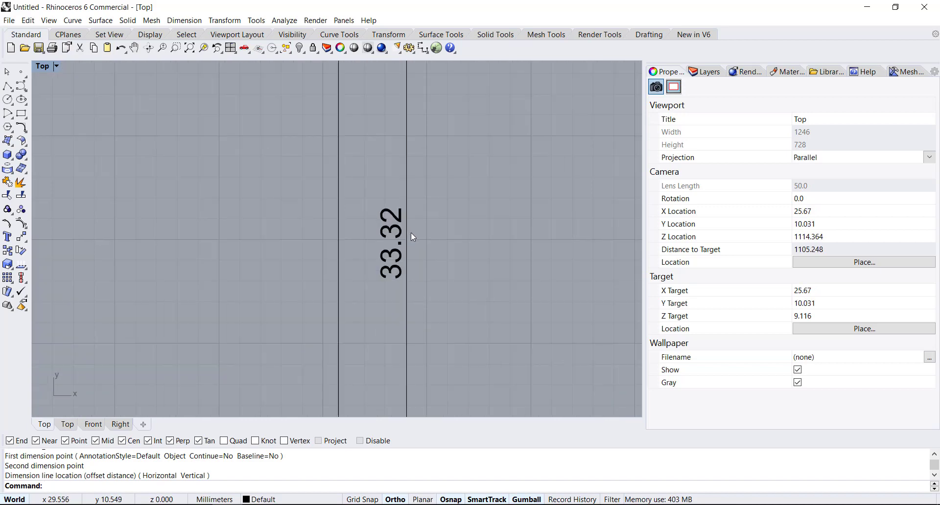
{"action": "left_click", "coordinate": [387, 225]}
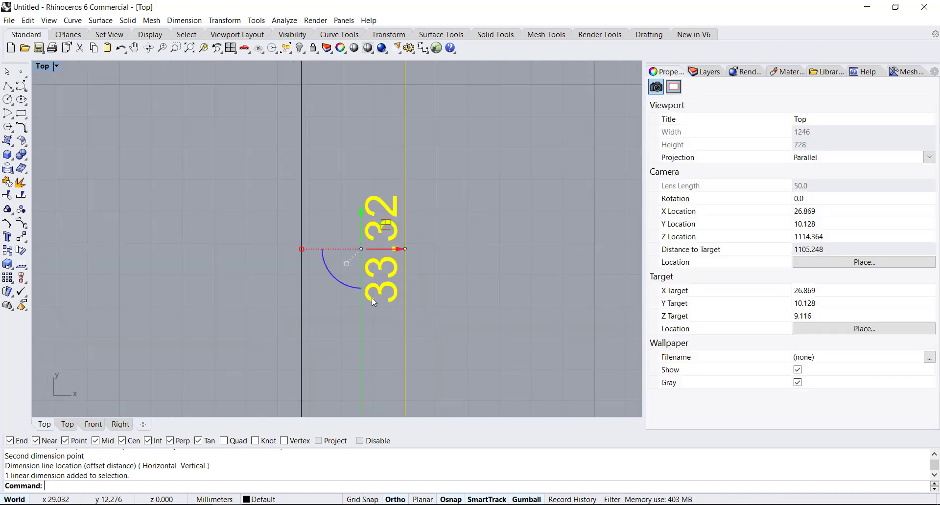
{"action": "left_click_drag", "start_coordinate": [373, 302], "coordinate": [414, 291]}
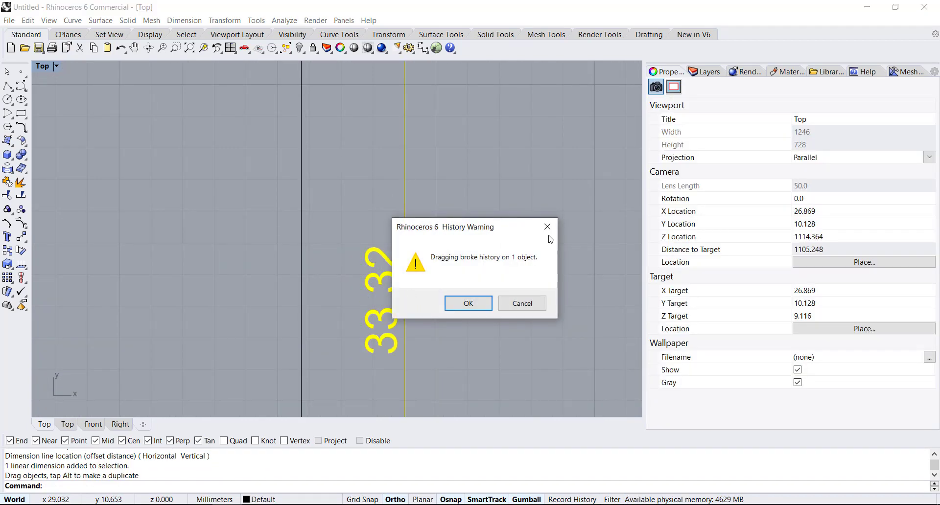
{"action": "left_click", "coordinate": [548, 228]}
{"action": "left_click", "coordinate": [377, 211]}
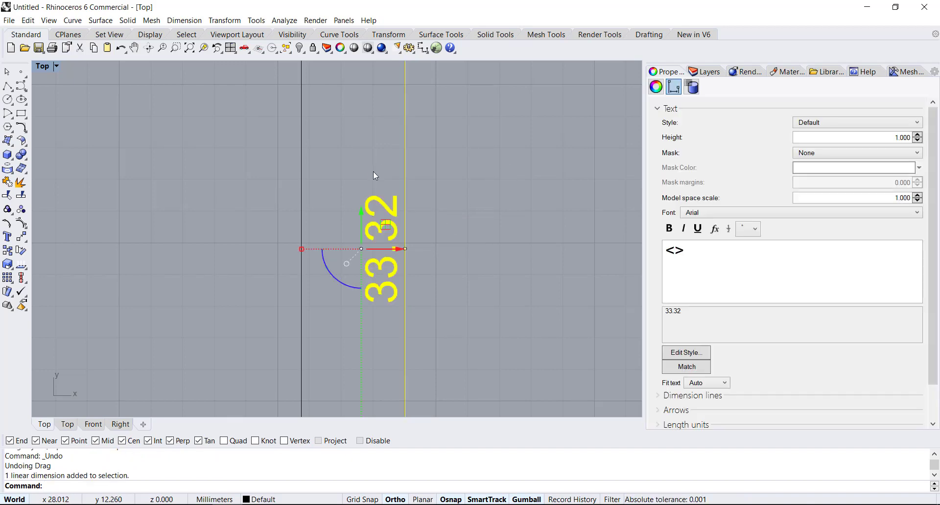
{"action": "type", "text": "di"}
{"action": "key", "text": "Return"}
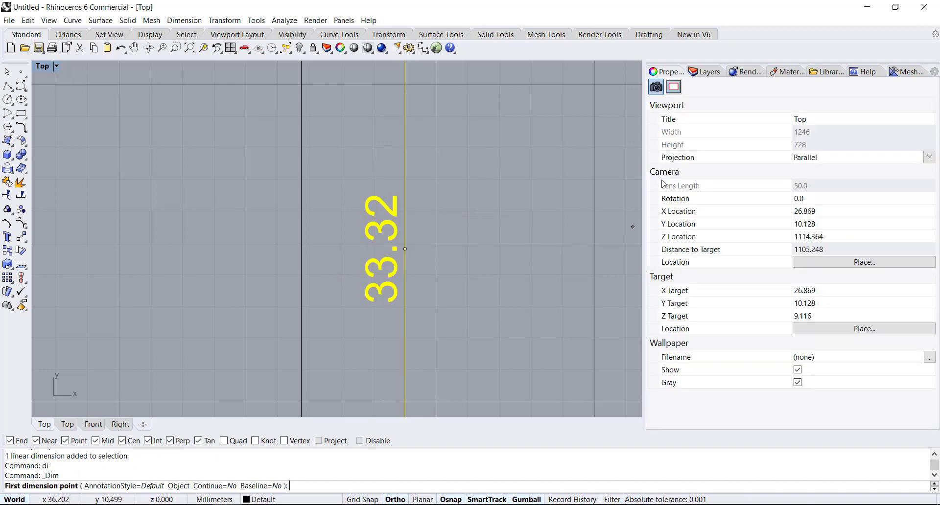
{"action": "key", "text": "Escape"}
Select the vertical dimension with its text grip and narrow the properties area to enlarge the viewport.
{"action": "left_click_drag", "start_coordinate": [491, 162], "coordinate": [393, 268]}
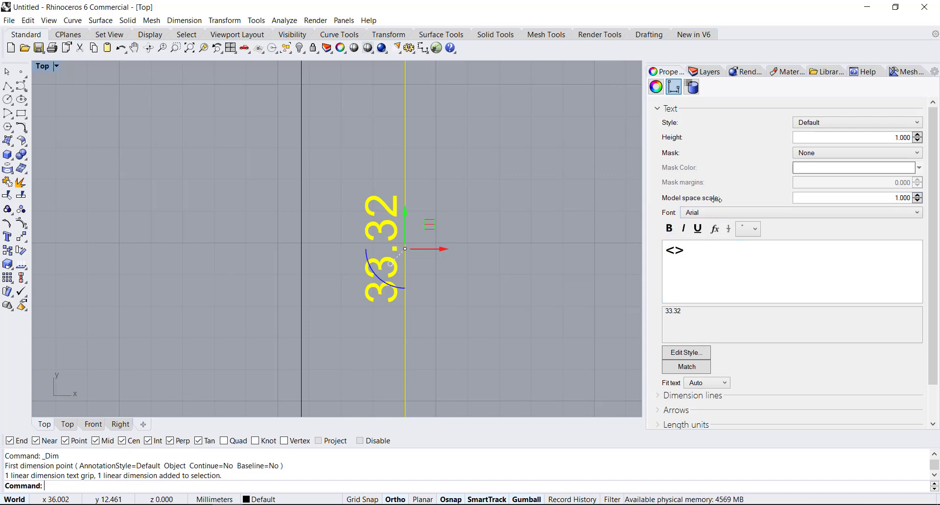
{"action": "left_click_drag", "start_coordinate": [716, 199], "coordinate": [740, 199]}
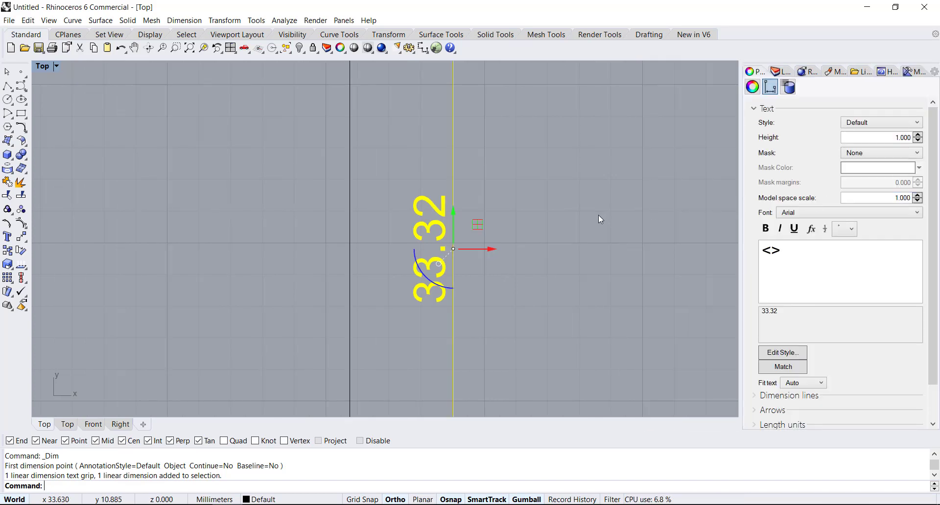
{"action": "left_click", "coordinate": [427, 52]}
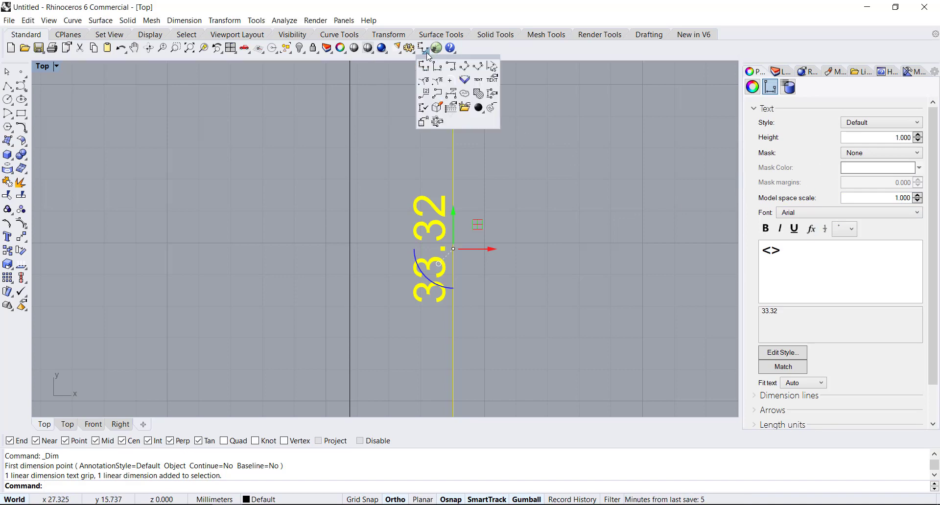
{"action": "right_click", "coordinate": [426, 51]}
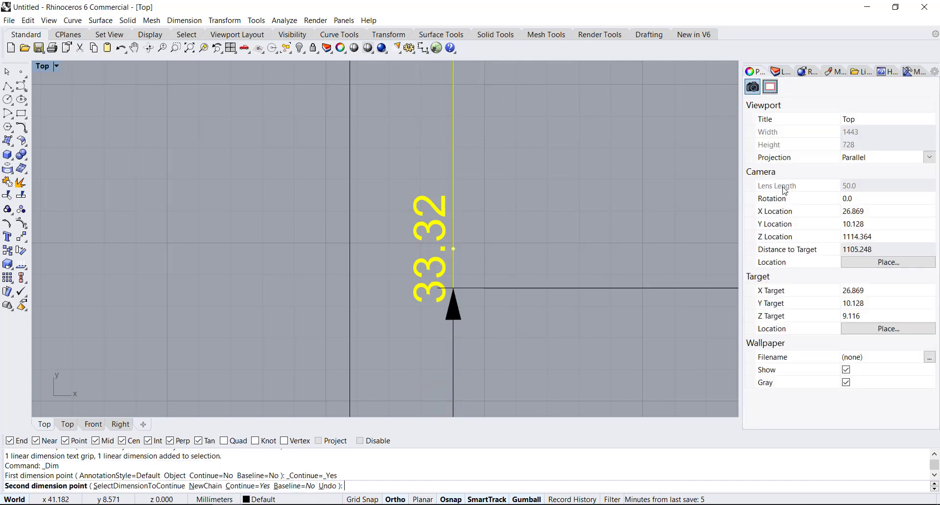
{"action": "key", "text": "Escape"}
{"action": "key", "text": "Escape"}
Select the rectangle's vertical dimension and open its Default annotation style for editing.
{"action": "left_click", "coordinate": [442, 311]}
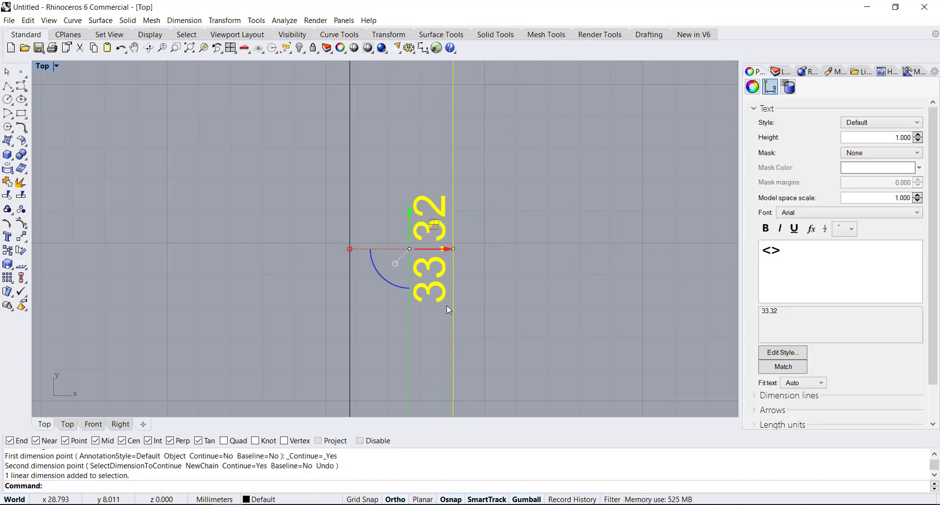
{"action": "left_click", "coordinate": [892, 126]}
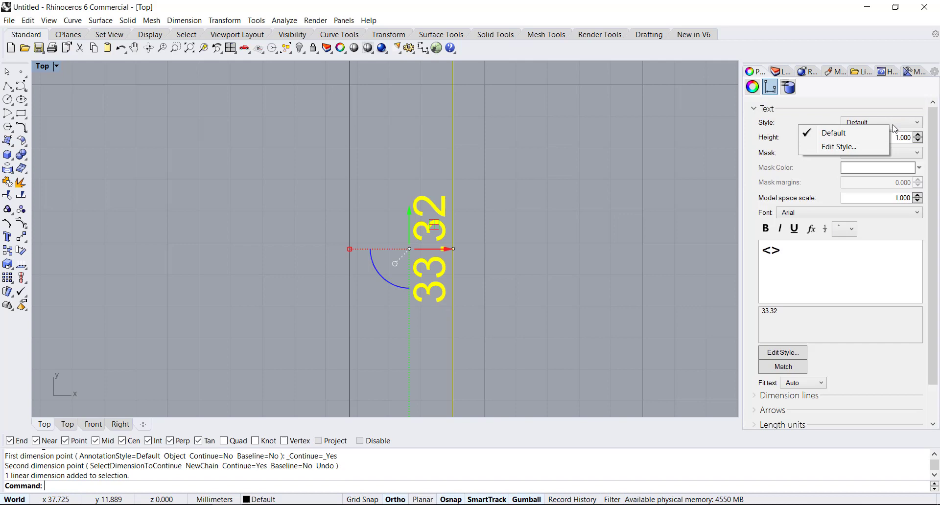
{"action": "left_click", "coordinate": [878, 148]}
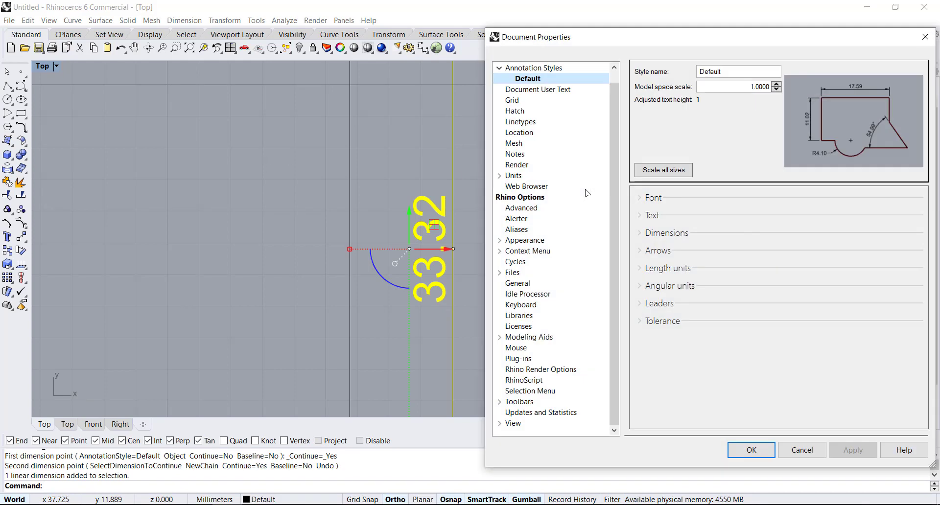
{"action": "left_click_drag", "start_coordinate": [713, 46], "coordinate": [726, 45]}
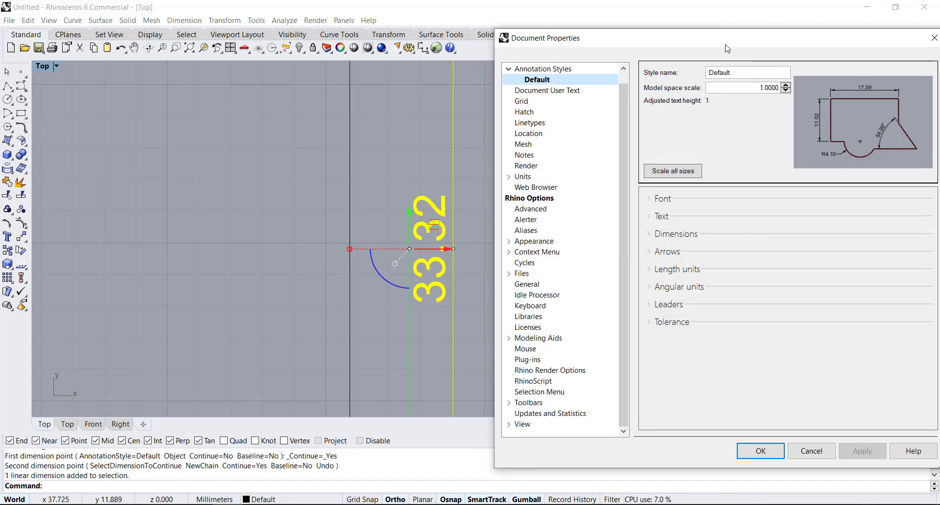
Look through the Font, Text, Dimensions, Arrows and Length units settings of the Default annotation style.
{"action": "left_click", "coordinate": [651, 200]}
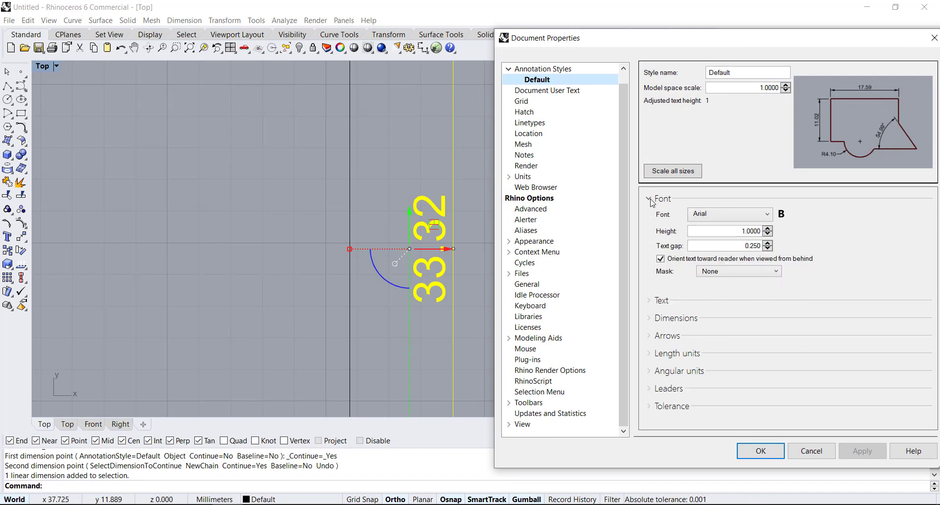
{"action": "left_click", "coordinate": [652, 202]}
{"action": "left_click", "coordinate": [653, 218]}
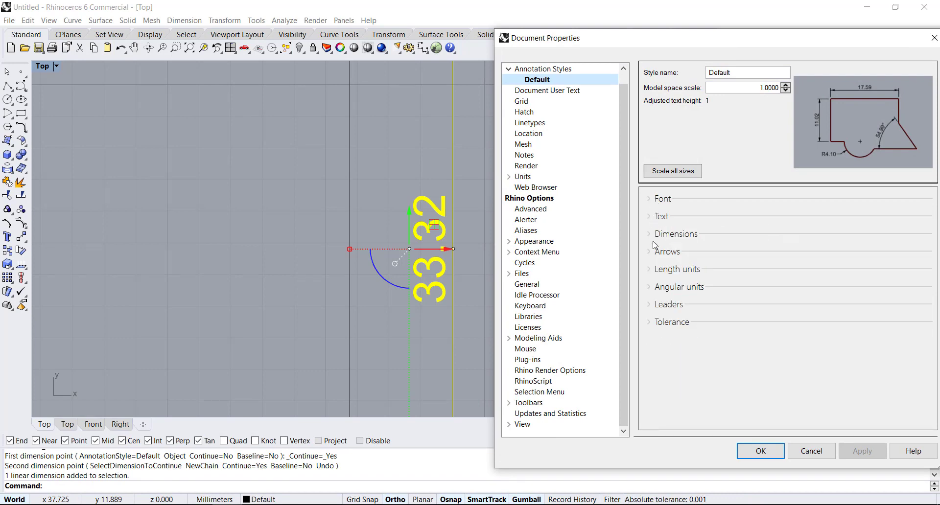
{"action": "left_click", "coordinate": [656, 235]}
{"action": "left_click", "coordinate": [656, 235]}
{"action": "left_click", "coordinate": [653, 254]}
{"action": "left_click", "coordinate": [653, 254]}
{"action": "left_click", "coordinate": [652, 269]}
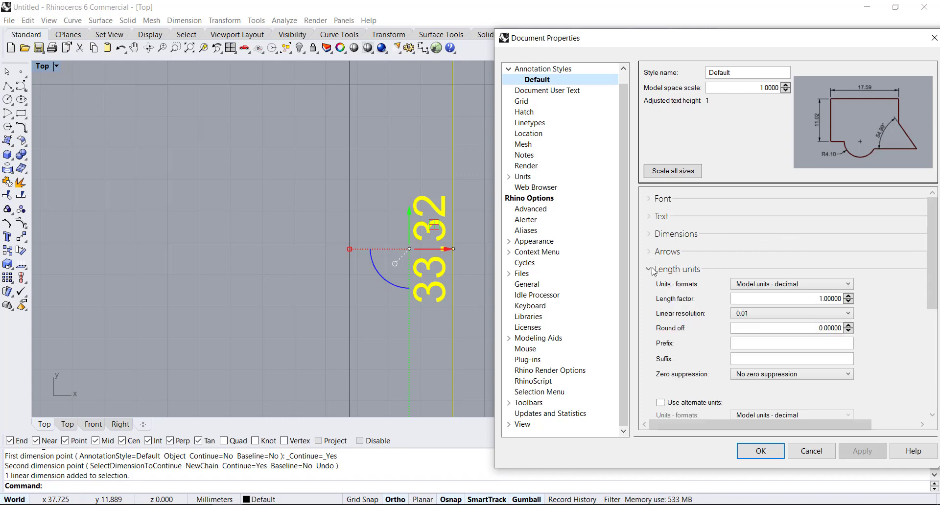
{"action": "left_click", "coordinate": [653, 269]}
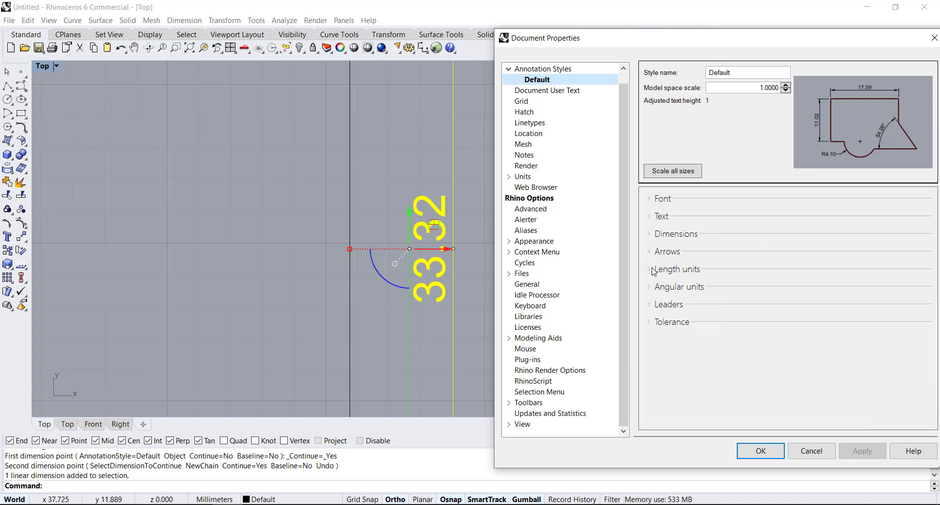
Set the Default annotation style's linear resolution for length units to 1 and apply it.
{"action": "left_click", "coordinate": [653, 270]}
{"action": "left_click", "coordinate": [748, 318]}
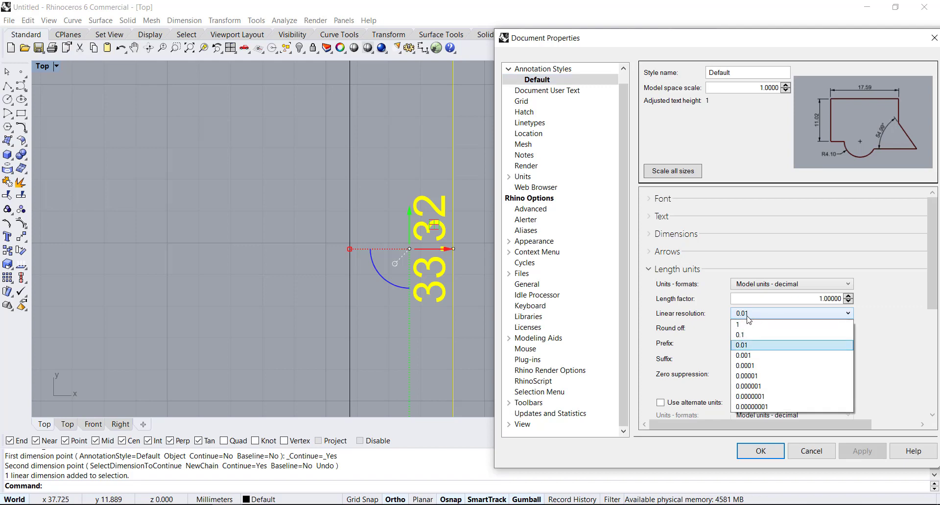
{"action": "left_click", "coordinate": [749, 324]}
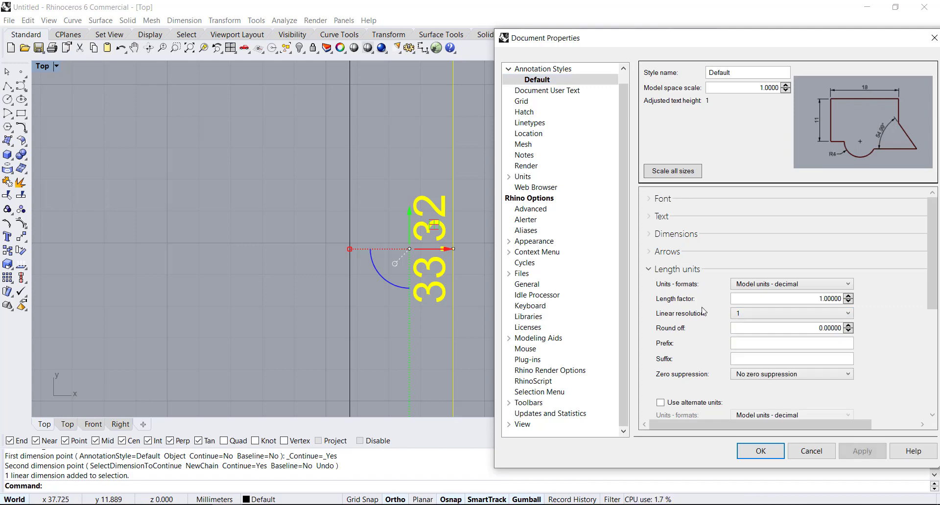
{"action": "left_click", "coordinate": [863, 451]}
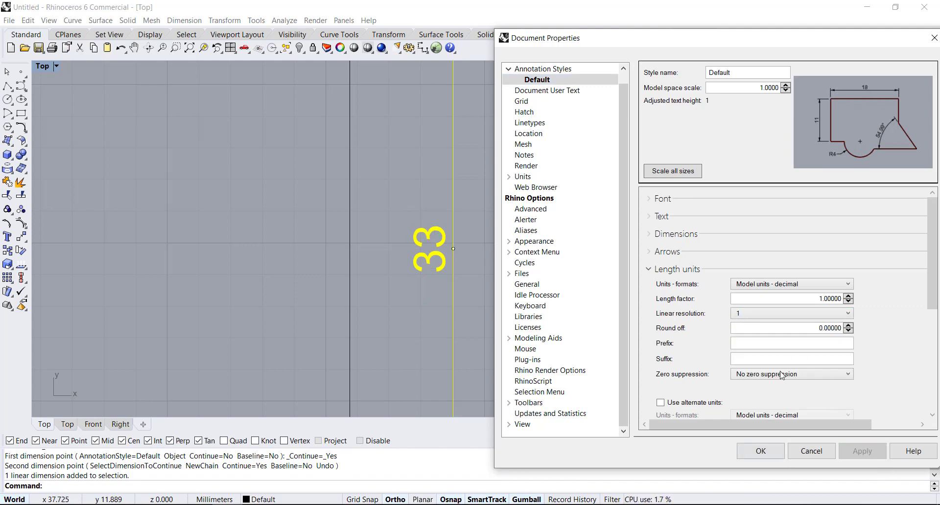
Set the linear resolution of the Default annotation style to 0.0001 and accept the document properties.
{"action": "left_click", "coordinate": [785, 318]}
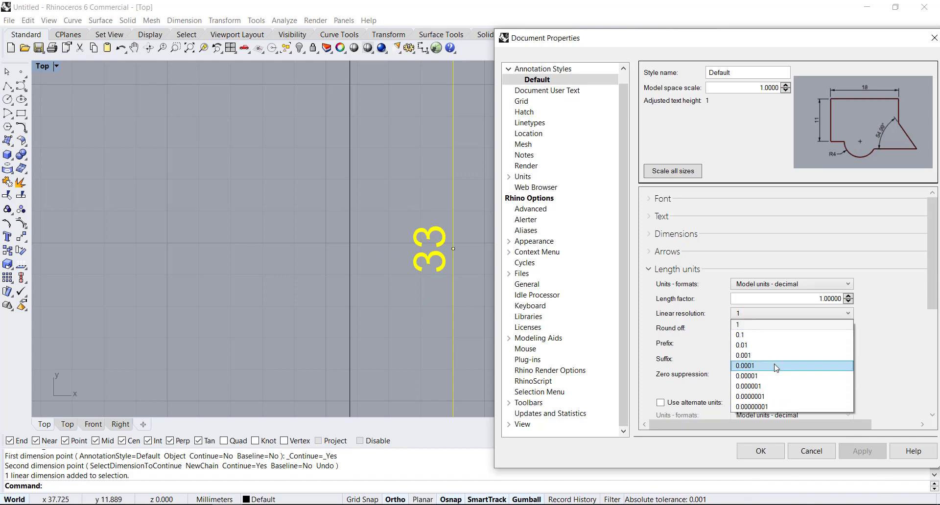
{"action": "left_click", "coordinate": [785, 358]}
{"action": "key", "text": "Return"}
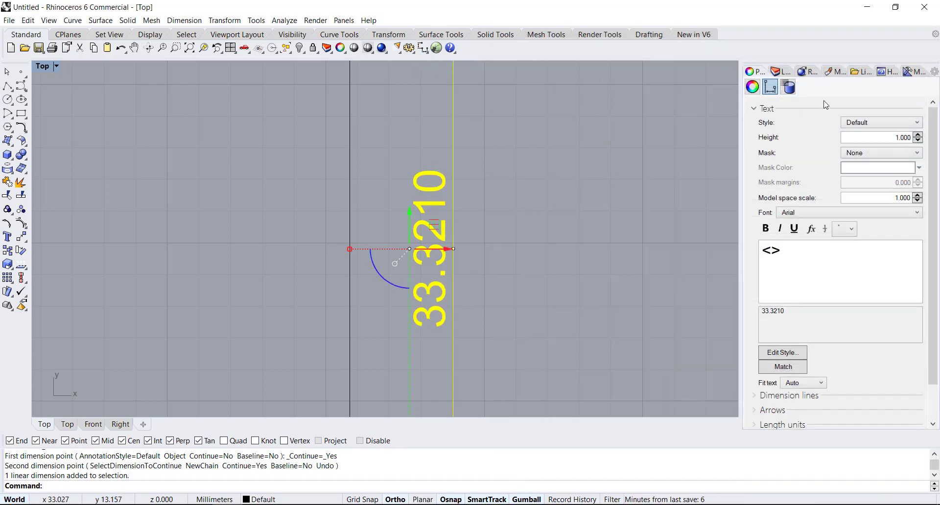
Reopen the Default annotation style and set its linear resolution to 0.01.
{"action": "left_click", "coordinate": [880, 122]}
{"action": "left_click", "coordinate": [877, 147]}
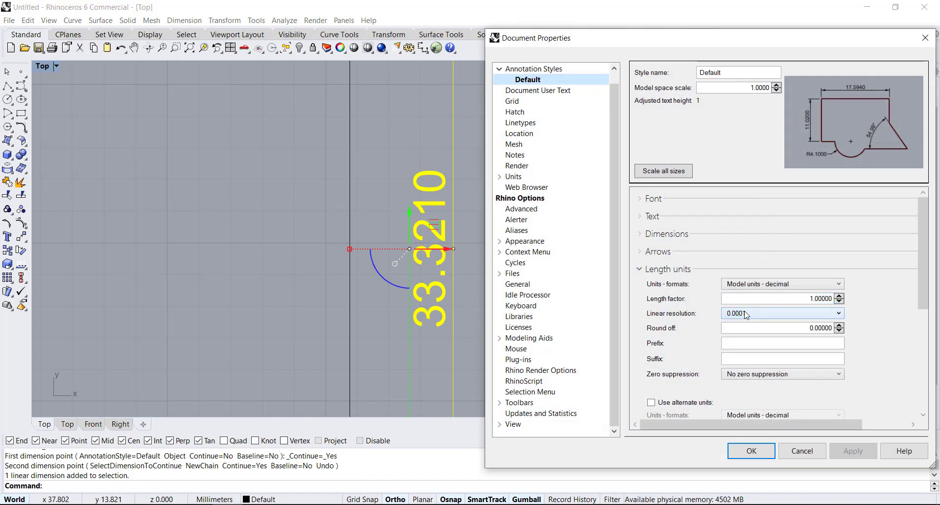
{"action": "left_click", "coordinate": [746, 315]}
{"action": "left_click", "coordinate": [752, 348]}
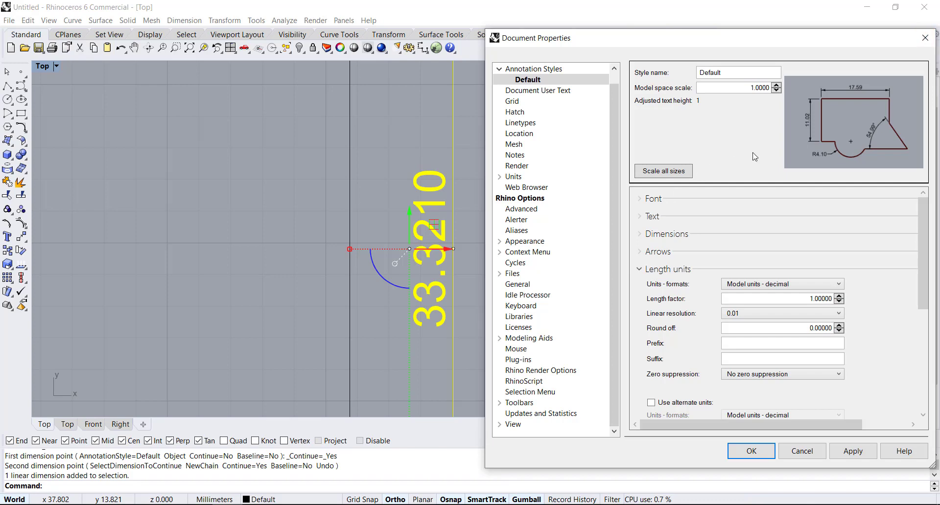
Change the Default style's dimension arrowheads to Thinner arrow.
{"action": "left_click", "coordinate": [639, 270]}
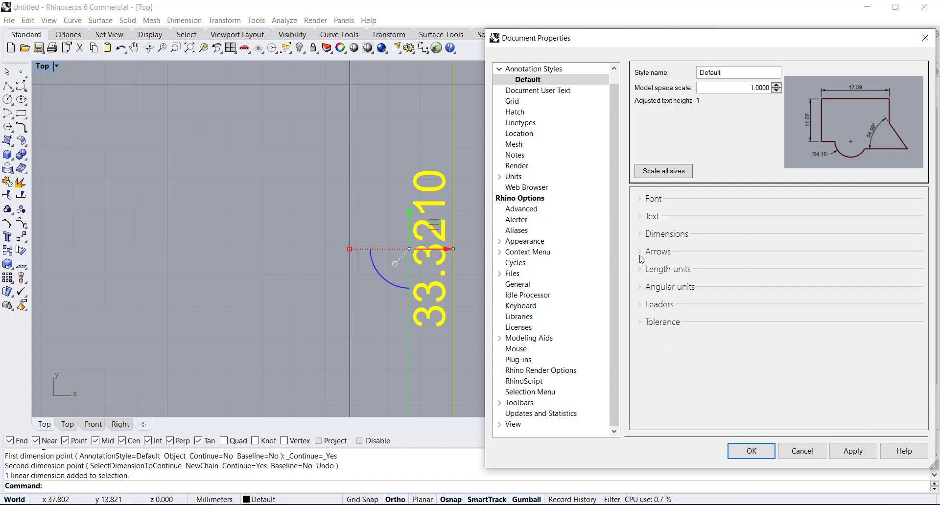
{"action": "left_click", "coordinate": [640, 256]}
{"action": "left_click", "coordinate": [737, 268]}
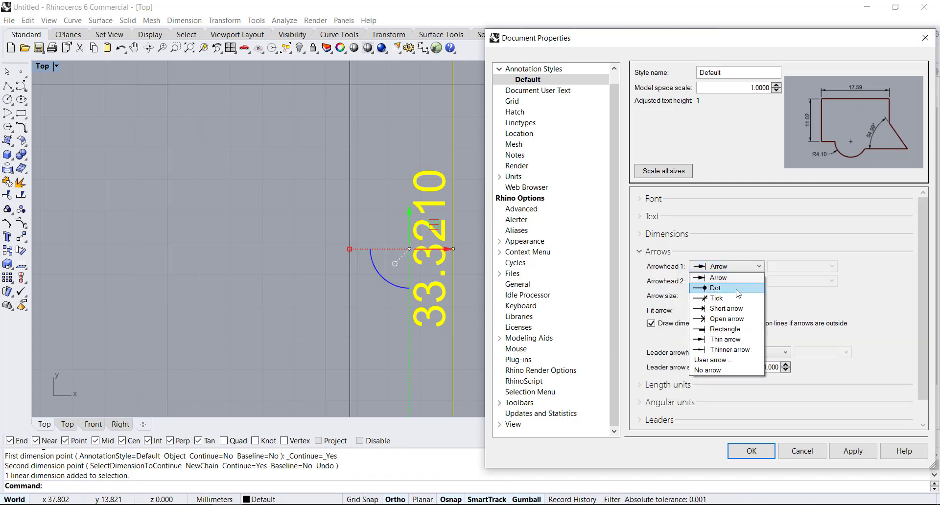
{"action": "left_click", "coordinate": [730, 349]}
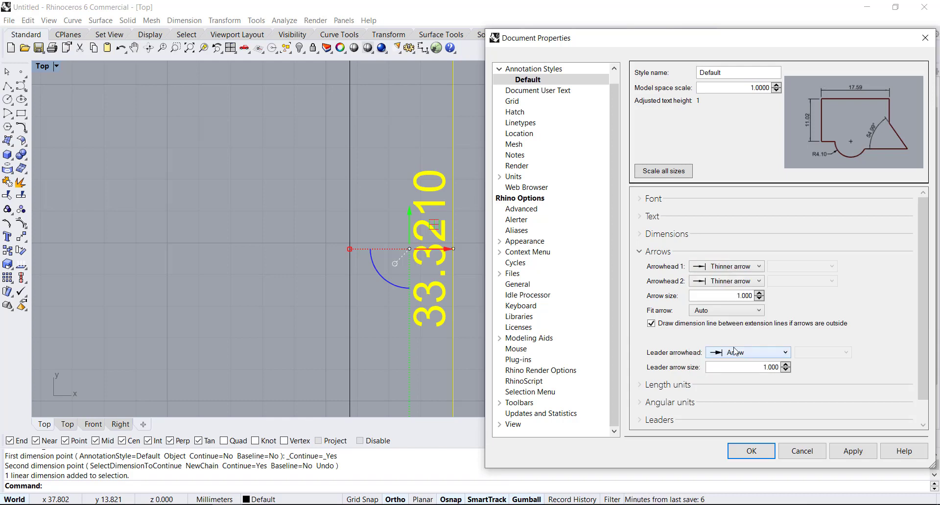
Set both dimension arrowheads back to Arrow, then apply and accept the Default annotation style.
{"action": "left_click", "coordinate": [744, 285]}
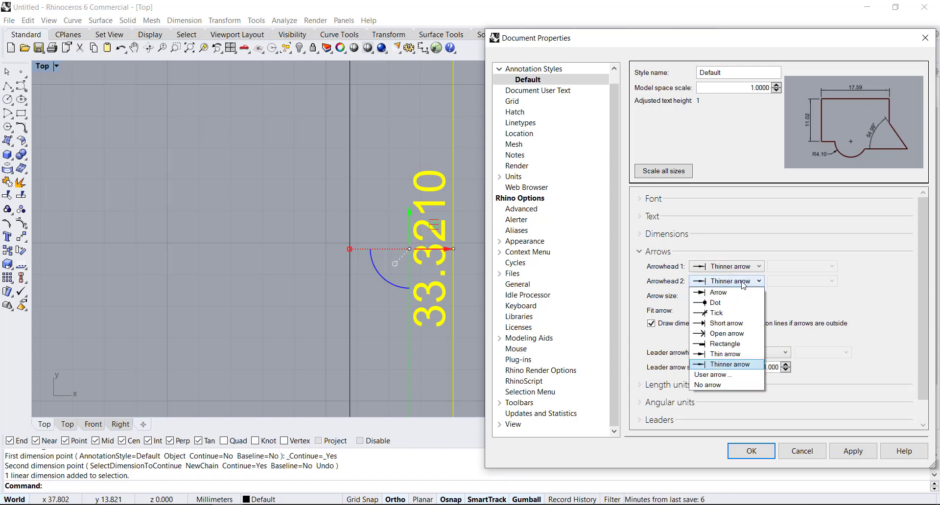
{"action": "left_click", "coordinate": [743, 298]}
{"action": "left_click", "coordinate": [738, 270]}
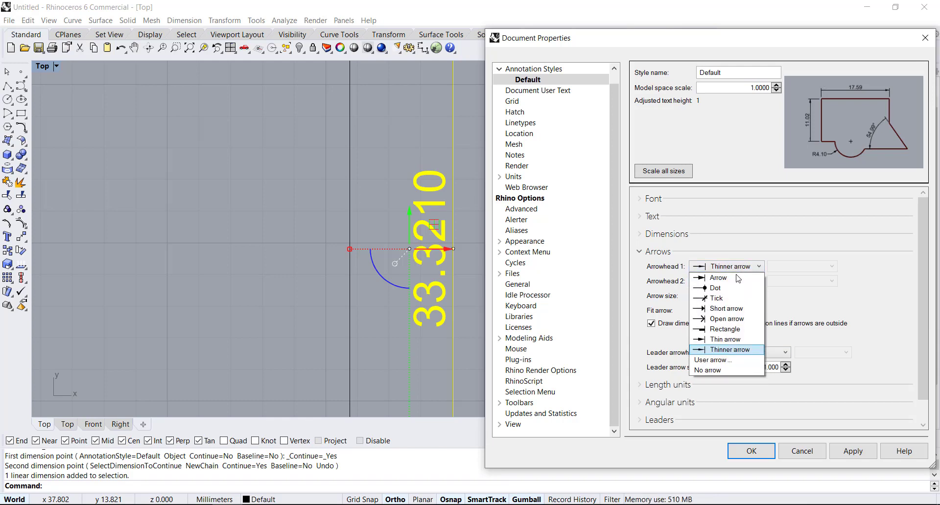
{"action": "left_click", "coordinate": [737, 278]}
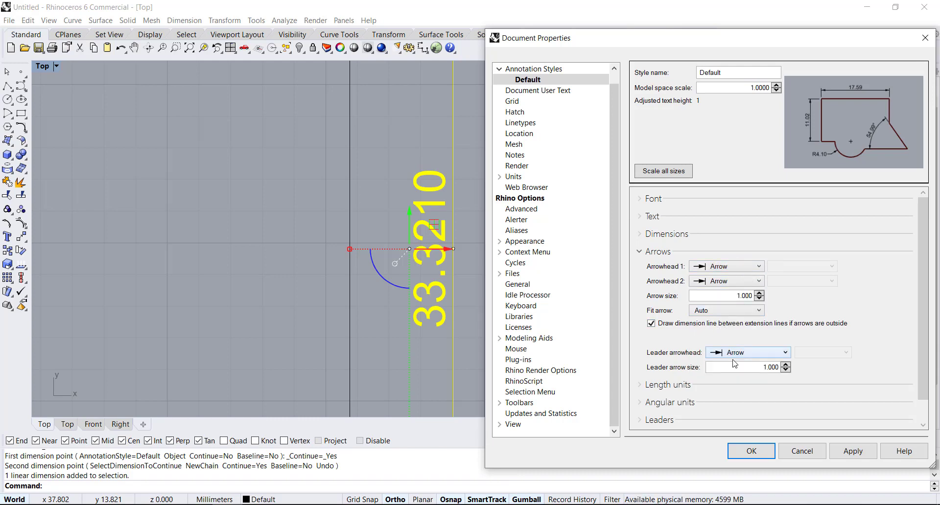
{"action": "left_click", "coordinate": [853, 450]}
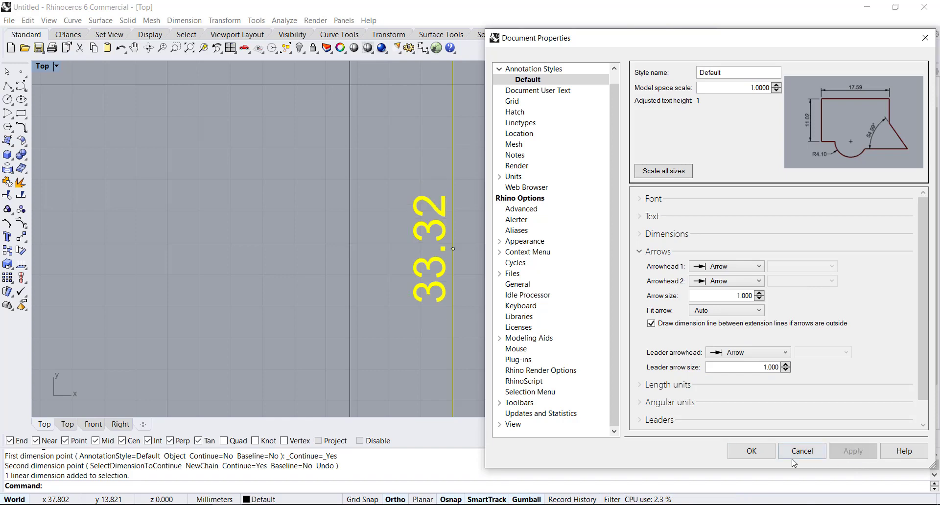
{"action": "left_click", "coordinate": [757, 453]}
Deselect the dimension and examine the whole rectangle with its vertical dimension in the Top view.
{"action": "scroll", "coordinate": [520, 243], "scroll_direction": "down", "scroll_amount": 18}
{"action": "left_click", "coordinate": [588, 231]}
{"action": "scroll", "coordinate": [551, 206], "scroll_direction": "up", "scroll_amount": 8}
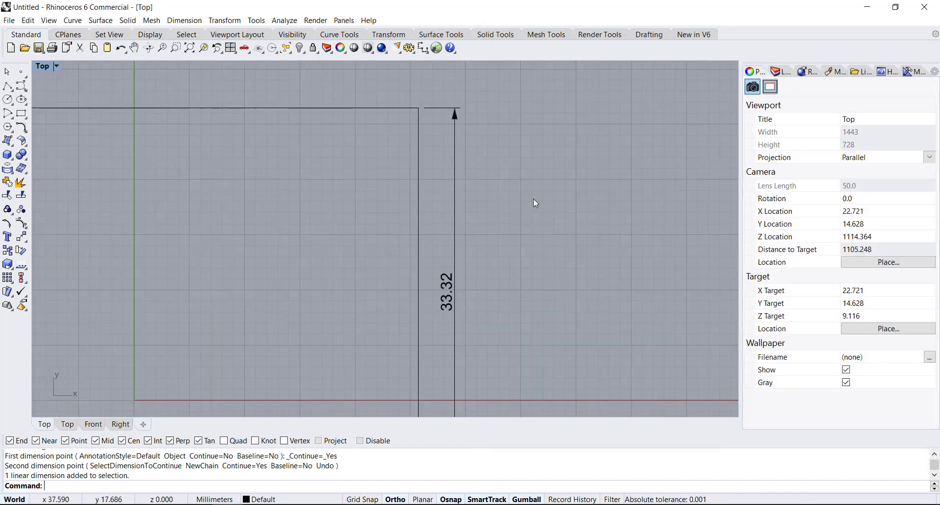
{"action": "scroll", "coordinate": [478, 142], "scroll_direction": "up", "scroll_amount": 8}
{"action": "scroll", "coordinate": [490, 167], "scroll_direction": "down", "scroll_amount": 16}
{"action": "right_click_drag", "start_coordinate": [539, 233], "coordinate": [602, 264]}
{"action": "scroll", "coordinate": [330, 210], "scroll_direction": "up", "scroll_amount": 1}
{"action": "scroll", "coordinate": [563, 245], "scroll_direction": "up", "scroll_amount": 5}
{"action": "scroll", "coordinate": [551, 236], "scroll_direction": "down", "scroll_amount": 6}
{"action": "scroll", "coordinate": [600, 263], "scroll_direction": "down", "scroll_amount": 6}
{"action": "scroll", "coordinate": [608, 302], "scroll_direction": "up", "scroll_amount": 2}
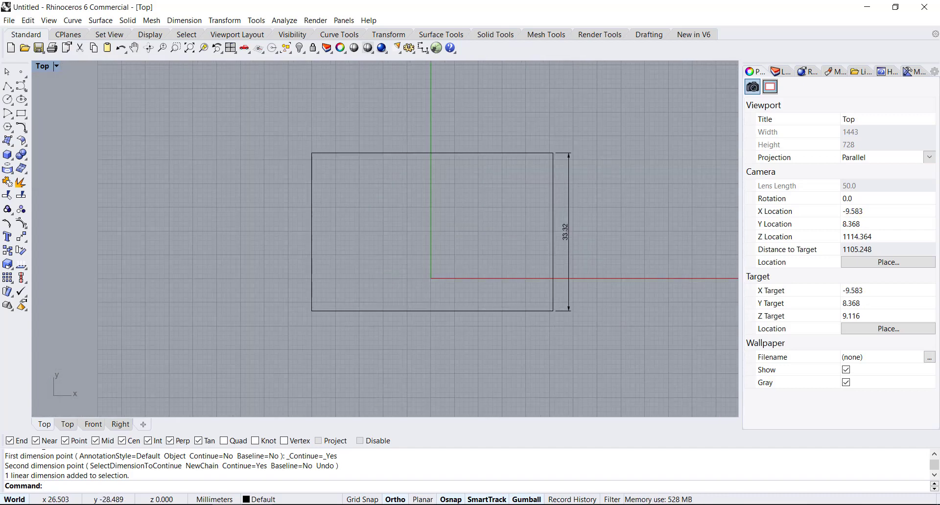
{"action": "left_click", "coordinate": [913, 472]}
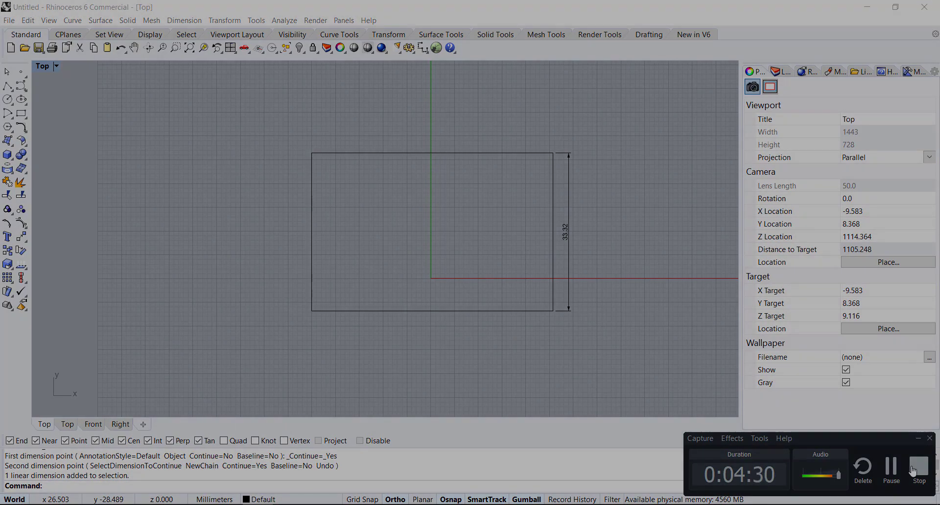